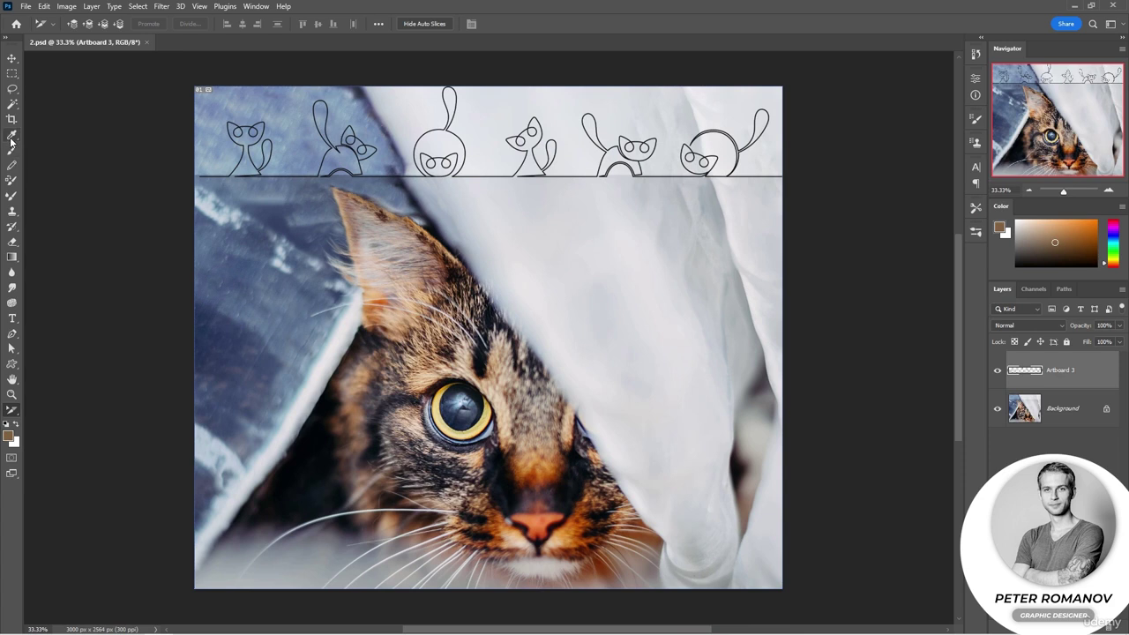
With the Eyedropper chosen, add an empty Layer 1 above Background and select it
{"action": "left_click", "coordinate": [12, 135]}
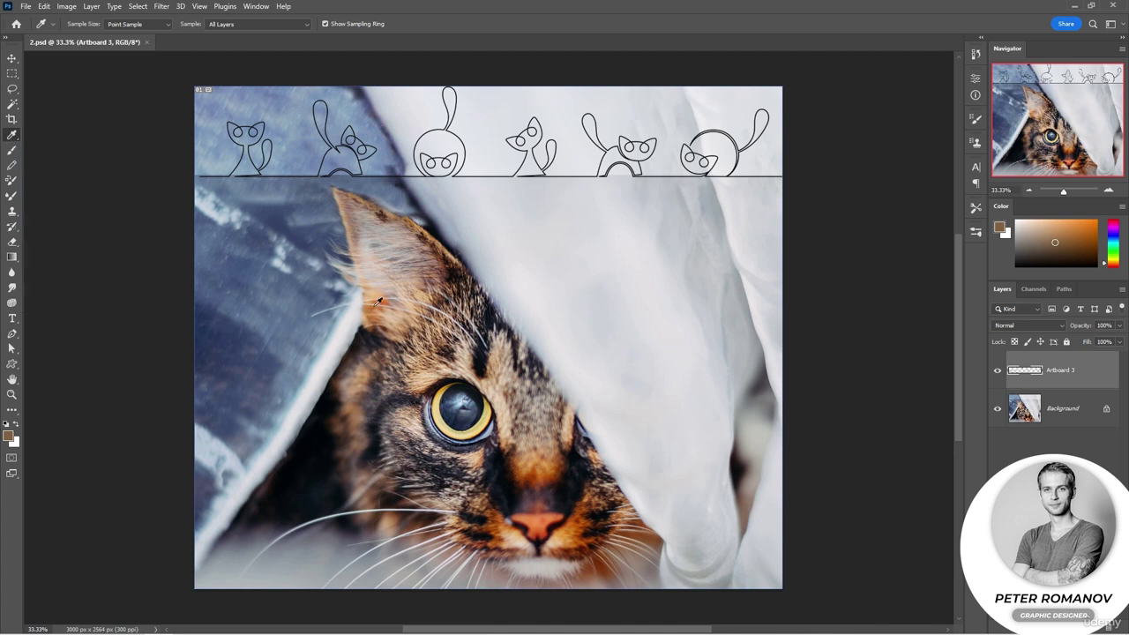
{"action": "key", "text": "ctrl+shift+alt+n"}
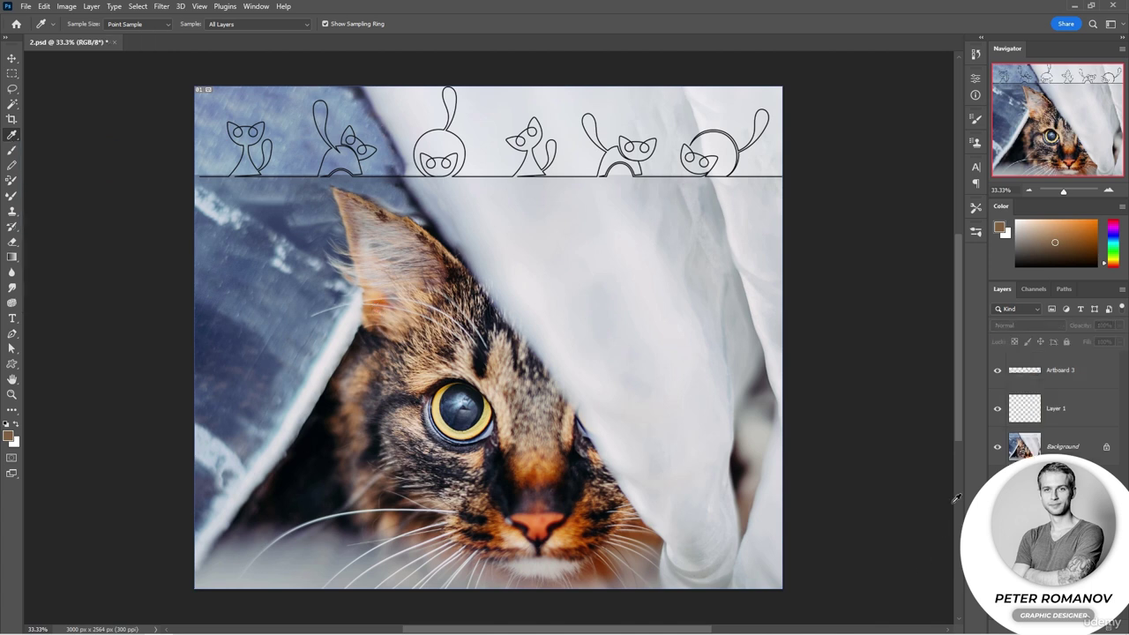
{"action": "left_click", "coordinate": [1069, 415]}
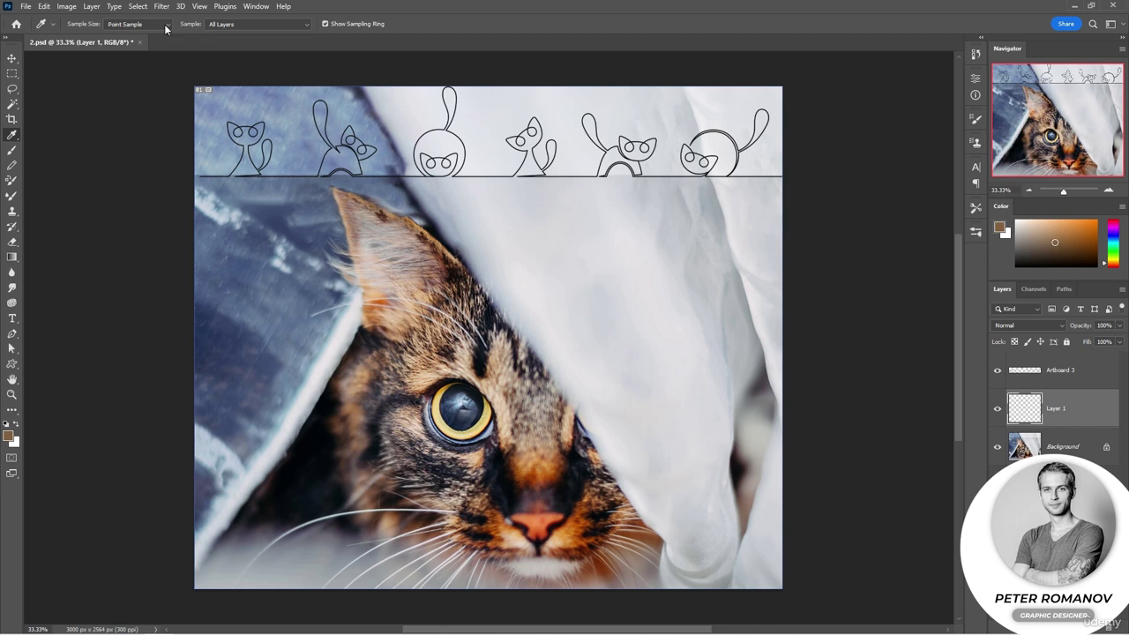
Sample several fur colours from the cat, then a pale tone from the white fabric
{"action": "left_click", "coordinate": [438, 368]}
{"action": "left_click", "coordinate": [436, 365]}
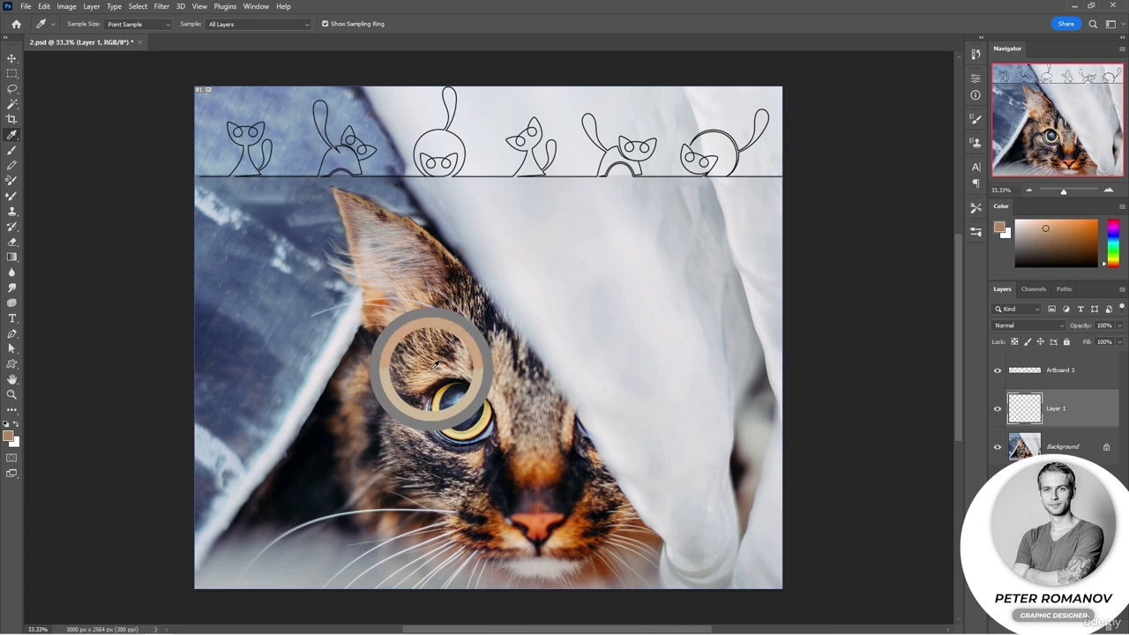
{"action": "left_click_drag", "start_coordinate": [435, 365], "coordinate": [473, 460]}
{"action": "left_click_drag", "start_coordinate": [652, 332], "coordinate": [633, 279]}
Set the eyedropper Sample Size to 5 by 5 Average and sample the fabric and nose
{"action": "left_click", "coordinate": [164, 28]}
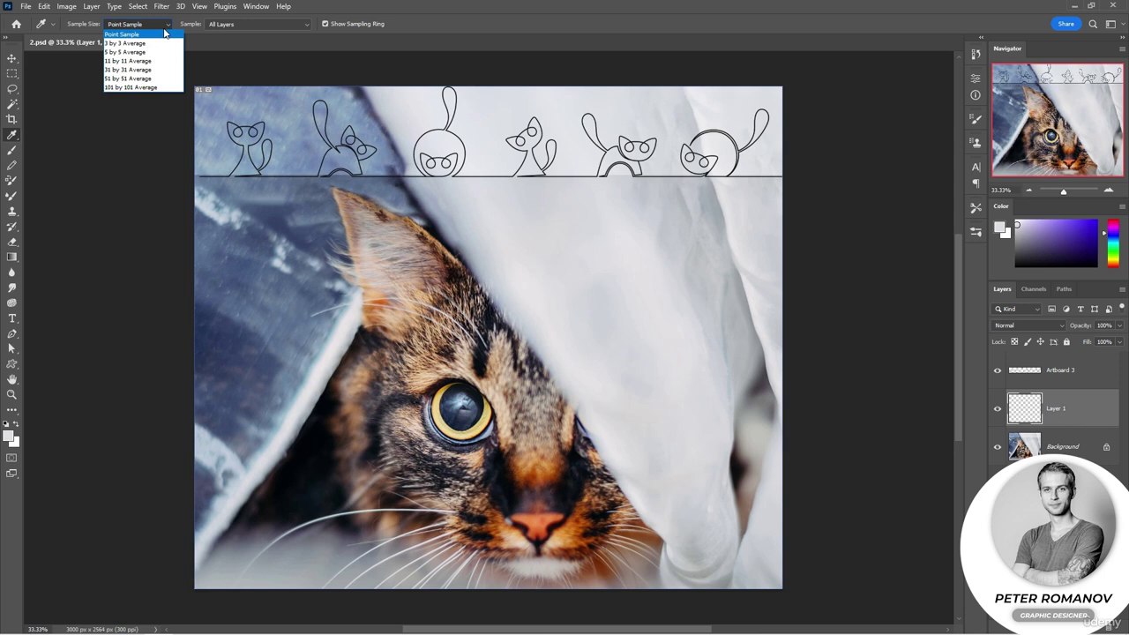
{"action": "left_click", "coordinate": [160, 52]}
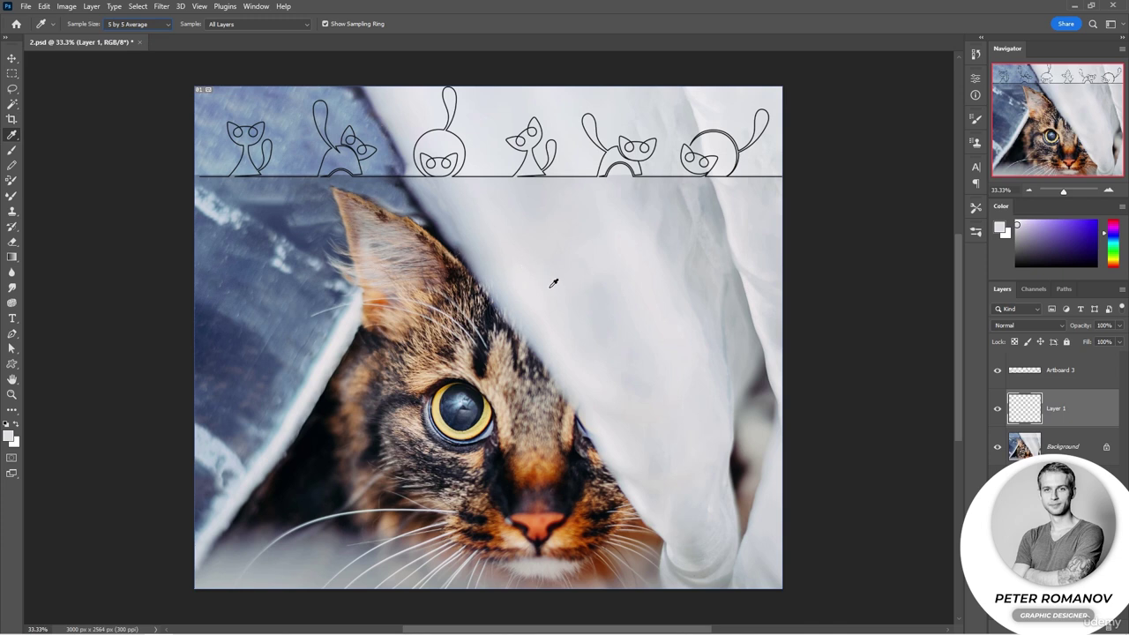
{"action": "left_click_drag", "start_coordinate": [554, 283], "coordinate": [531, 477]}
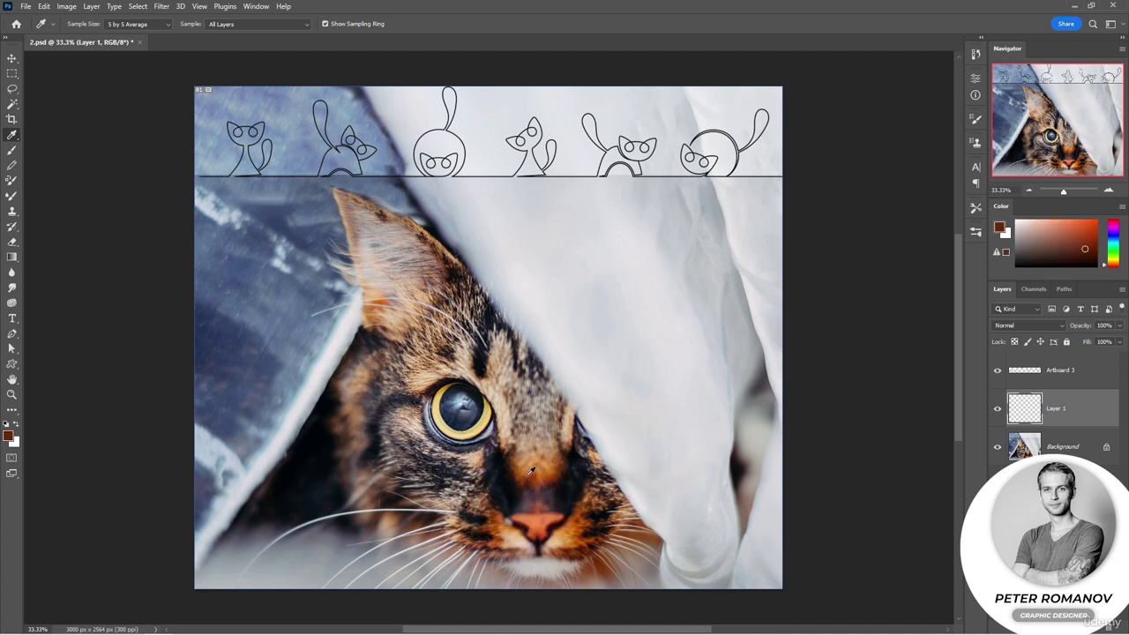
{"action": "left_click_drag", "start_coordinate": [529, 459], "coordinate": [589, 306]}
Reset the colours to default black foreground over white background
{"action": "key", "text": "x"}
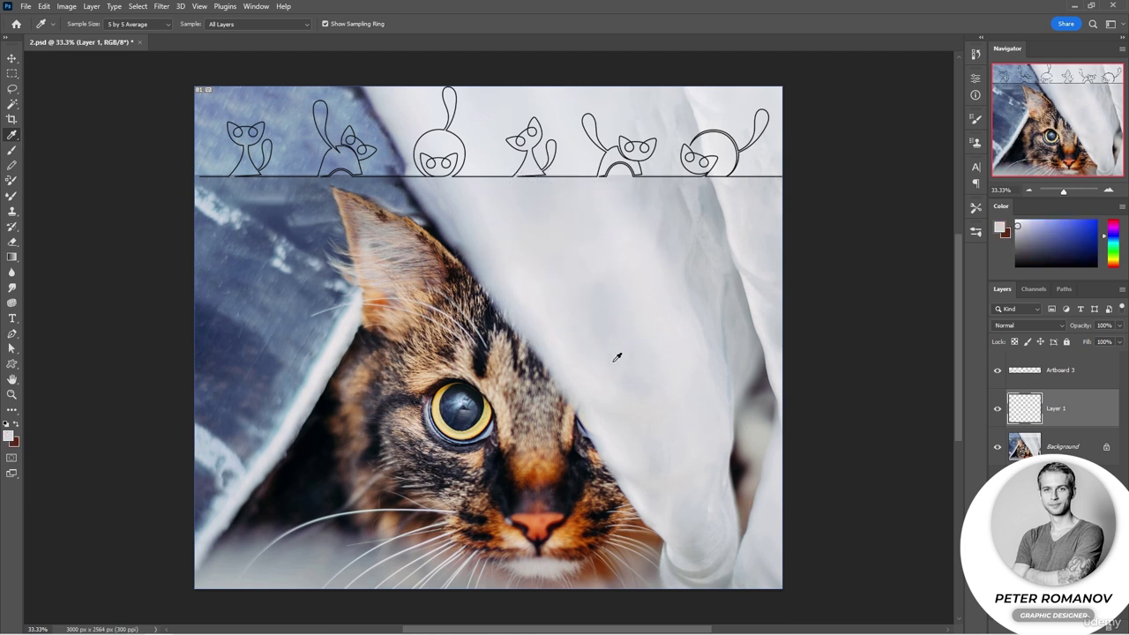
{"action": "key", "text": "d"}
{"action": "key", "text": "x"}
{"action": "key", "text": "x"}
Set a 76 px brush, sample orange from the nose, and paint the third cat's head
{"action": "key", "text": "b"}
{"action": "right_click", "coordinate": [339, 217]}
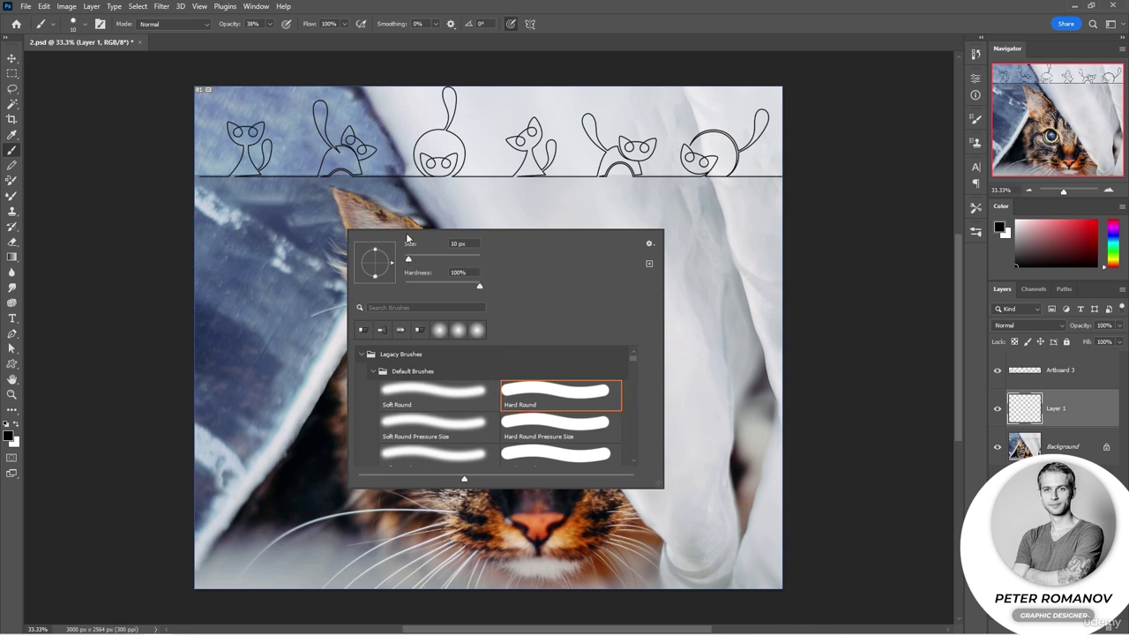
{"action": "mouse_move", "coordinate": [405, 243]}
{"action": "left_mouse_down"}
{"action": "mouse_move", "coordinate": [433, 254]}
{"action": "mouse_move", "coordinate": [447, 175]}
{"action": "left_mouse_up"}
{"action": "key", "text": "Return"}
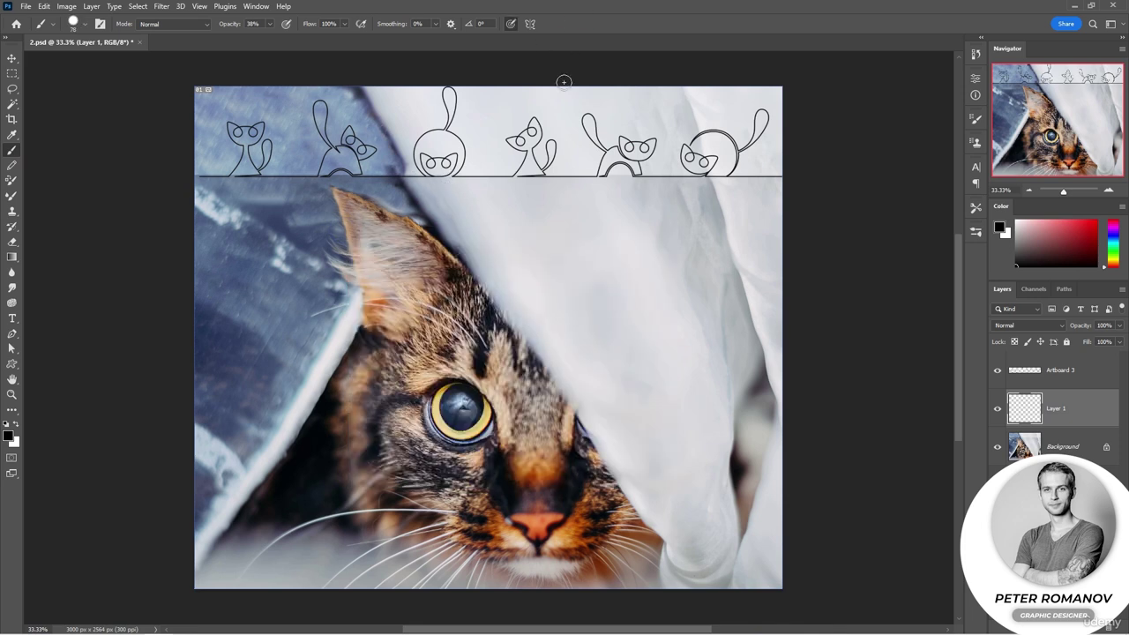
{"action": "mouse_move", "coordinate": [476, 406]}
{"action": "left_mouse_down"}
{"action": "mouse_move", "coordinate": [466, 413]}
{"action": "mouse_move", "coordinate": [540, 515]}
{"action": "left_mouse_up"}
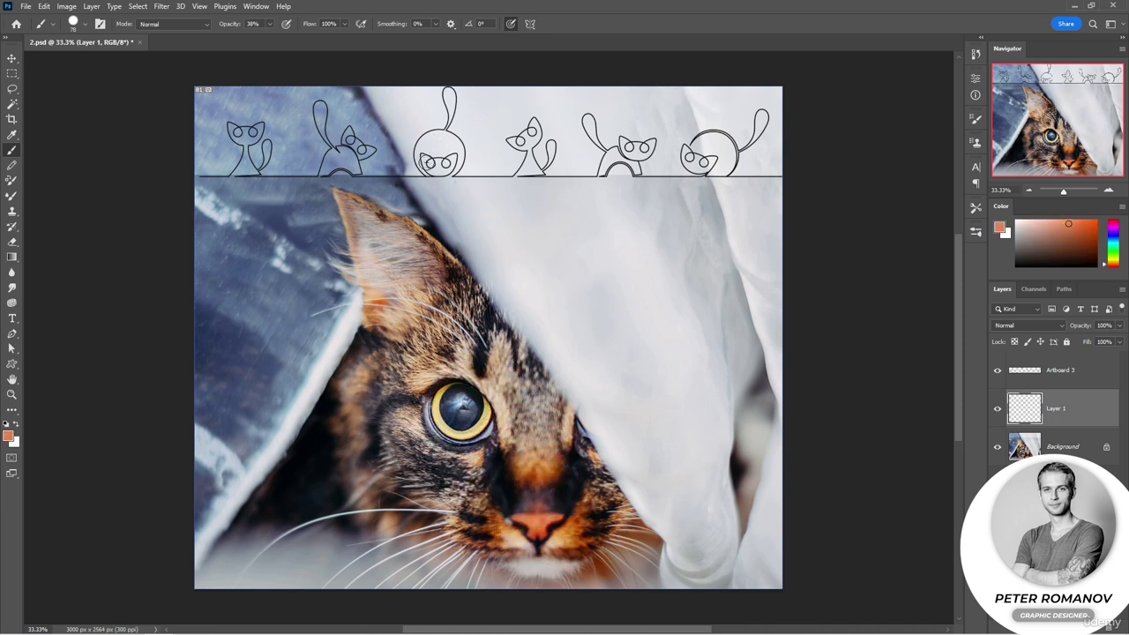
{"action": "left_click_drag", "start_coordinate": [451, 149], "coordinate": [451, 159]}
{"action": "mouse_move", "coordinate": [453, 152]}
{"action": "left_mouse_down"}
{"action": "mouse_move", "coordinate": [435, 139]}
{"action": "mouse_move", "coordinate": [426, 161]}
{"action": "mouse_move", "coordinate": [454, 155]}
{"action": "mouse_move", "coordinate": [449, 166]}
{"action": "mouse_move", "coordinate": [454, 153]}
{"action": "mouse_move", "coordinate": [442, 139]}
{"action": "mouse_move", "coordinate": [426, 146]}
{"action": "mouse_move", "coordinate": [439, 166]}
{"action": "left_mouse_up"}
Sample a dark eye colour and nose orange, then paint the last cat's head grey
{"action": "left_click", "coordinate": [12, 134]}
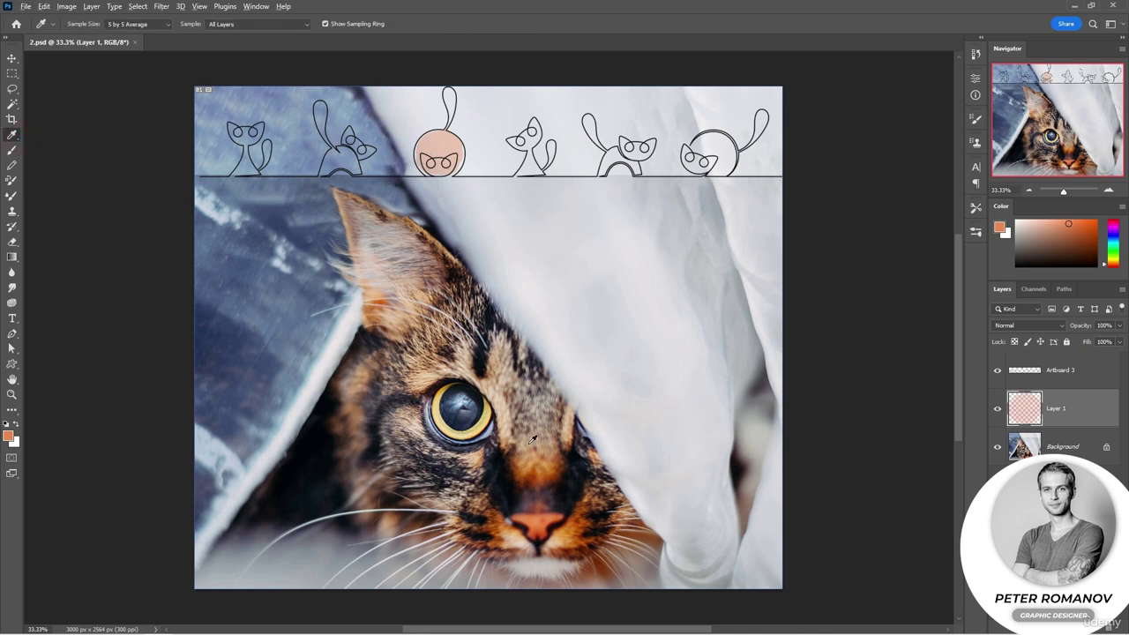
{"action": "left_click", "coordinate": [482, 425]}
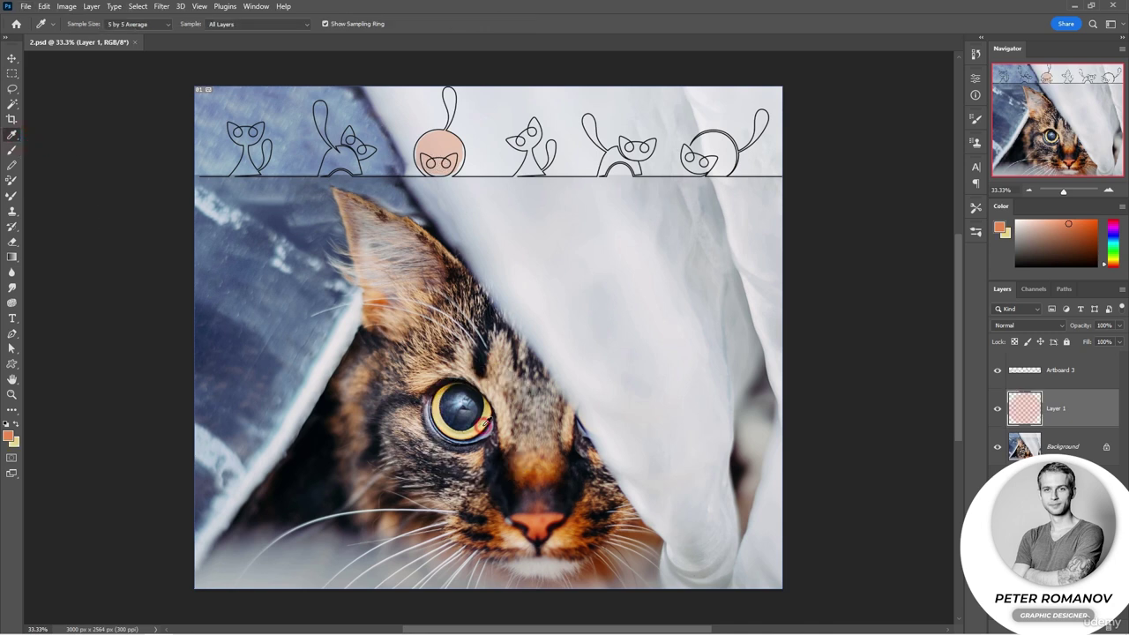
{"action": "left_click", "coordinate": [534, 516], "text": "alt"}
{"action": "key", "text": "b"}
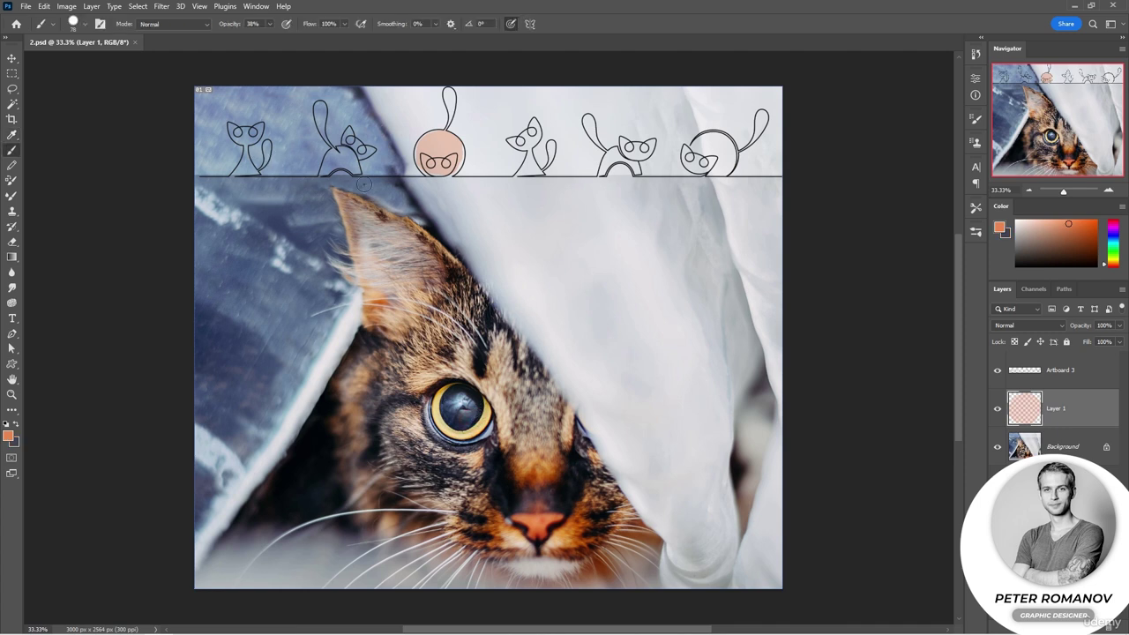
{"action": "key", "text": "x"}
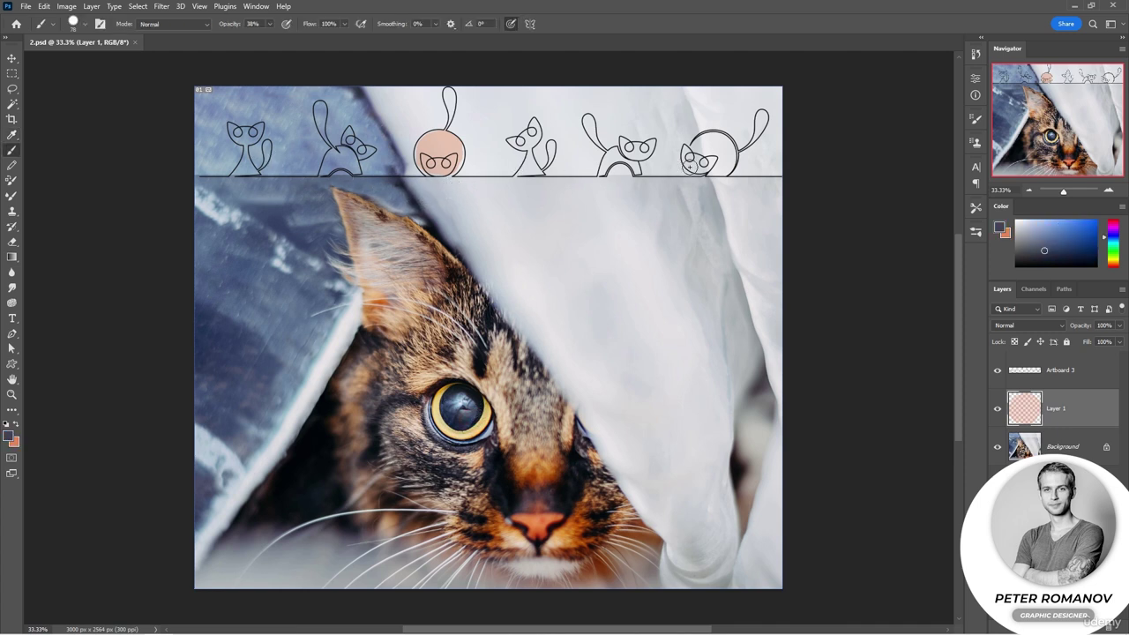
{"action": "mouse_move", "coordinate": [705, 144]}
{"action": "left_mouse_down"}
{"action": "mouse_move", "coordinate": [731, 163]}
{"action": "mouse_move", "coordinate": [718, 170]}
{"action": "mouse_move", "coordinate": [724, 151]}
{"action": "mouse_move", "coordinate": [702, 150]}
{"action": "mouse_move", "coordinate": [727, 148]}
{"action": "mouse_move", "coordinate": [720, 167]}
{"action": "mouse_move", "coordinate": [722, 139]}
{"action": "left_mouse_up"}
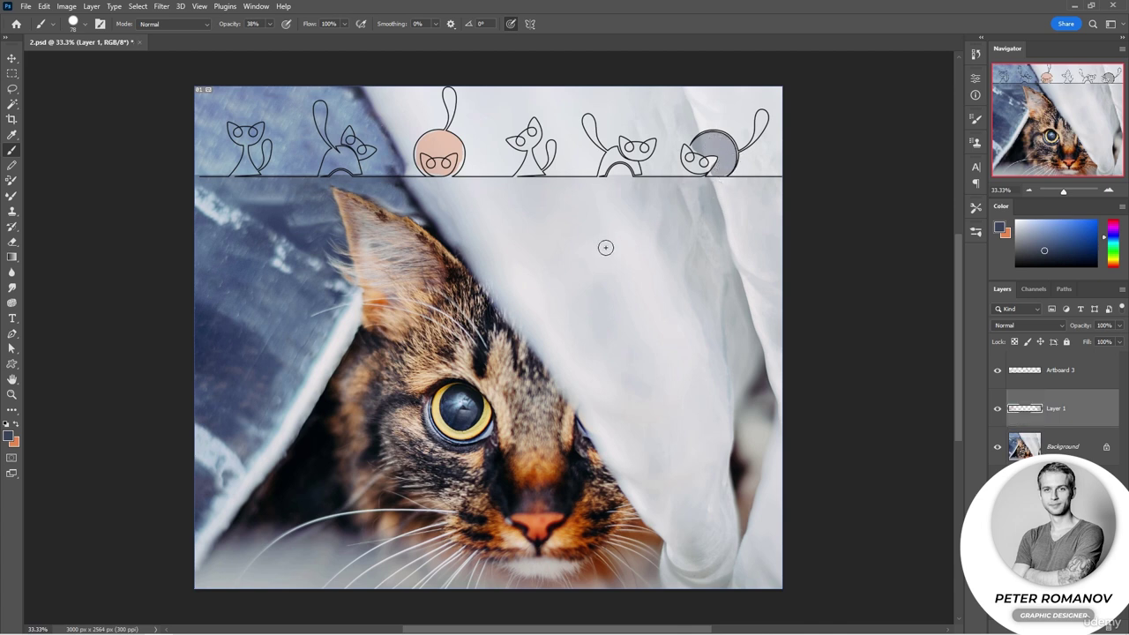
With the Eyedropper, check the layer sampling choice and try several whitish and blue-grey tones
{"action": "left_click", "coordinate": [17, 135]}
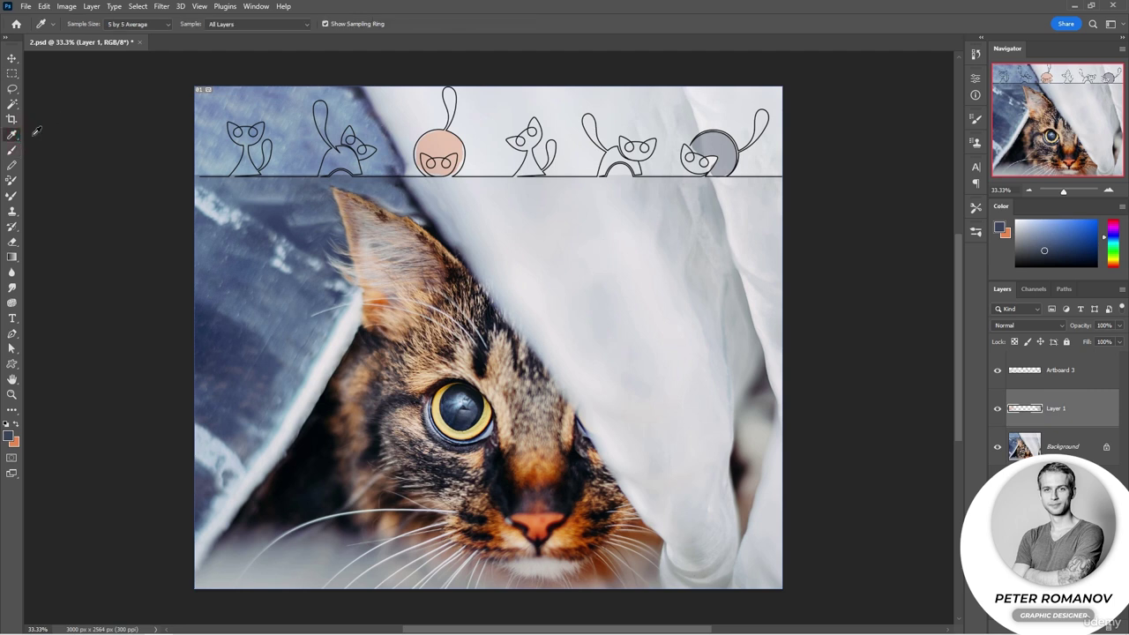
{"action": "left_click", "coordinate": [227, 23]}
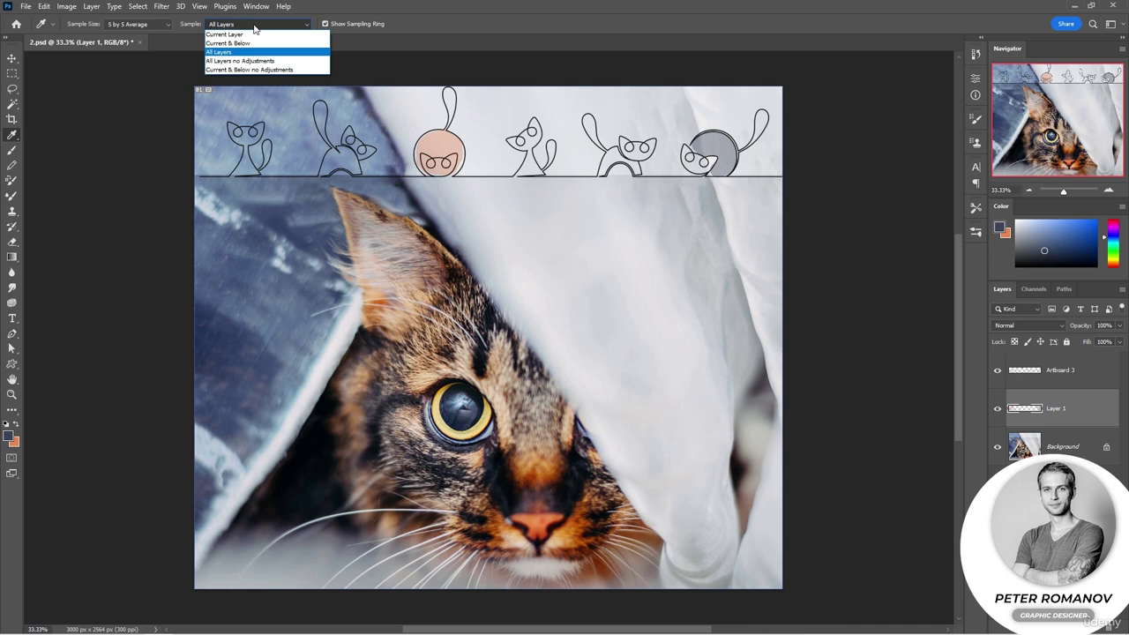
{"action": "left_click", "coordinate": [458, 31]}
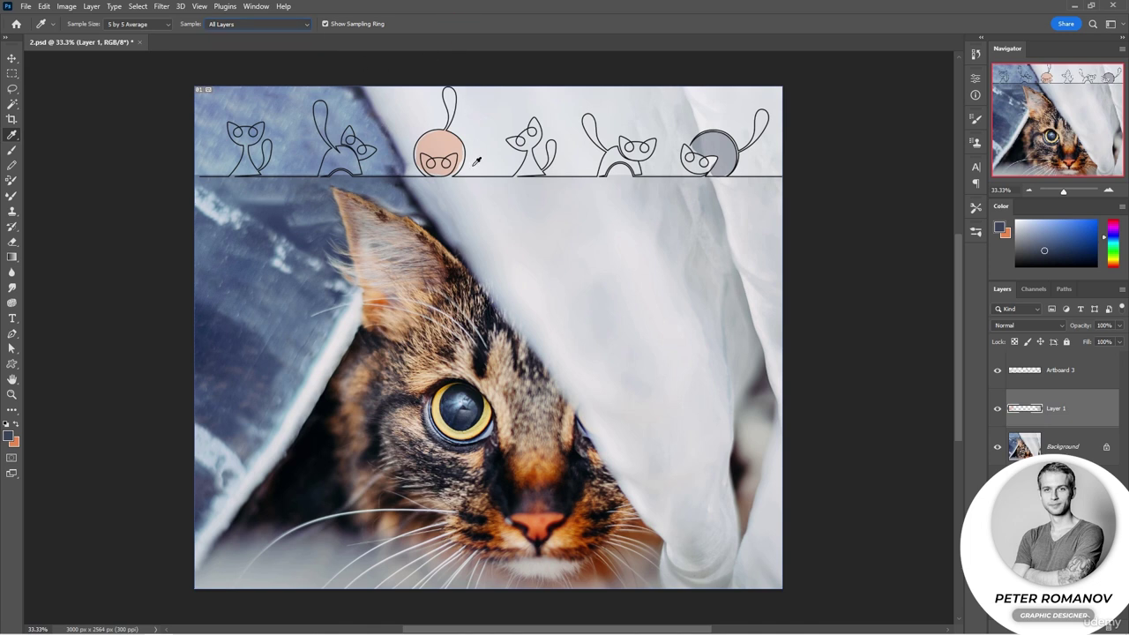
{"action": "left_click", "coordinate": [755, 131]}
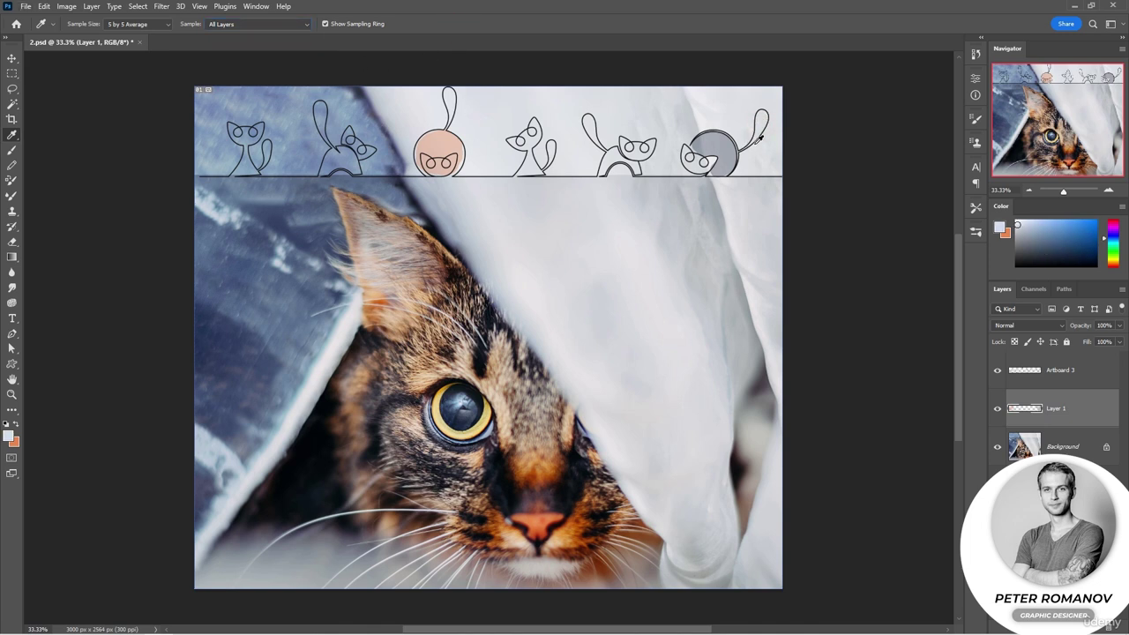
{"action": "left_click", "coordinate": [756, 150]}
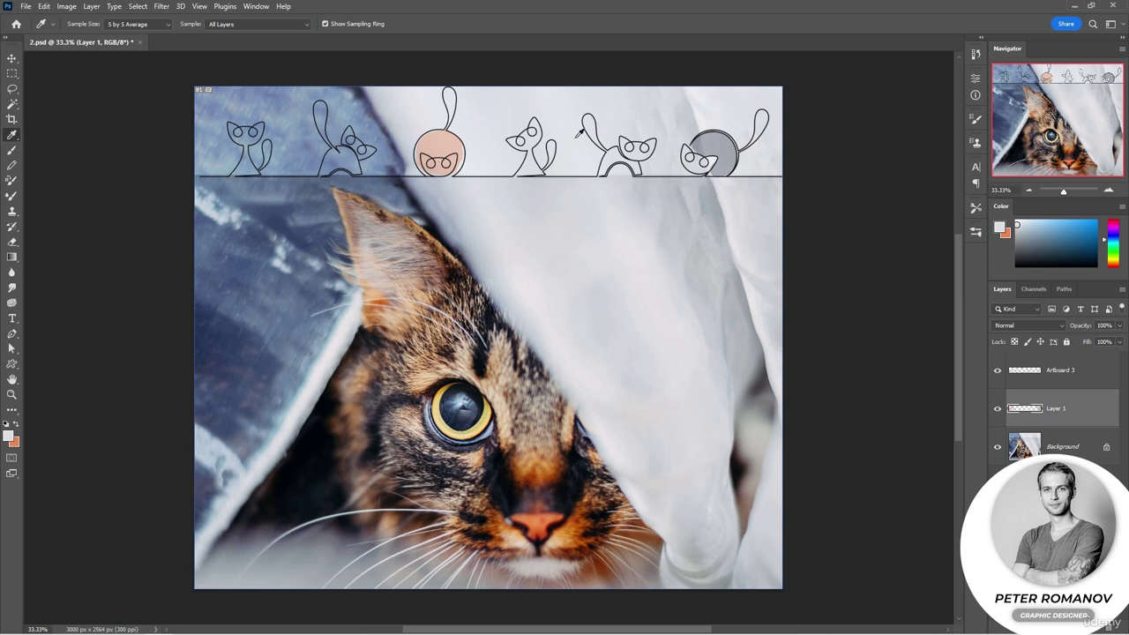
{"action": "left_click", "coordinate": [560, 115]}
{"action": "left_click", "coordinate": [375, 127]}
{"action": "left_click", "coordinate": [390, 139]}
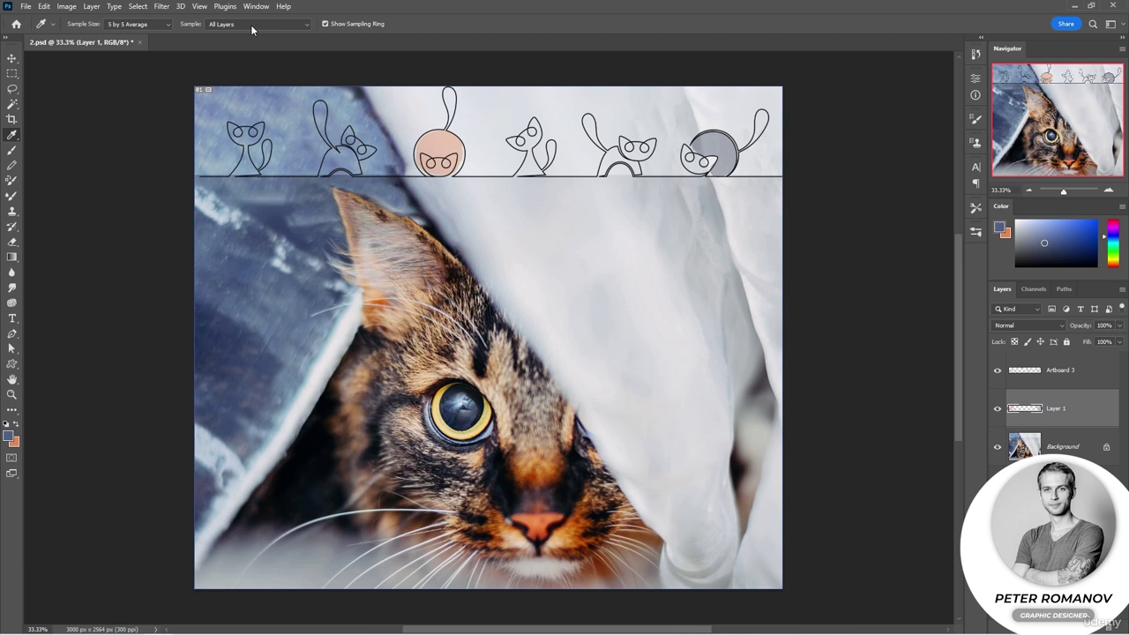
Keep All Layers, turn off Show Sampling Ring, and sample blue-grey from the curtain
{"action": "left_click", "coordinate": [252, 27]}
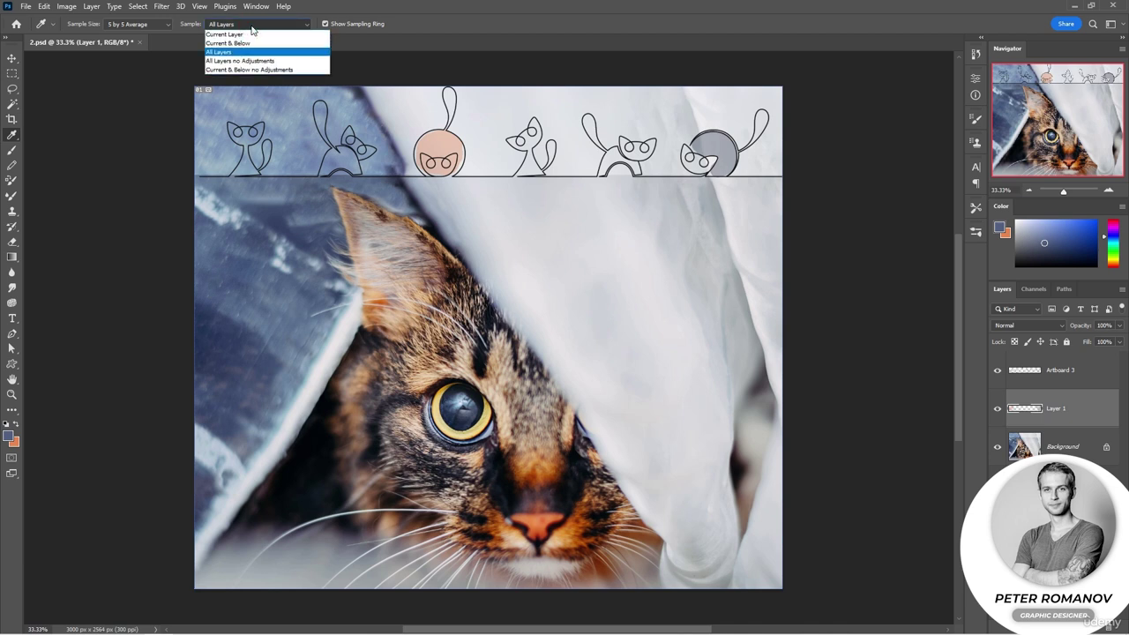
{"action": "left_click", "coordinate": [407, 26]}
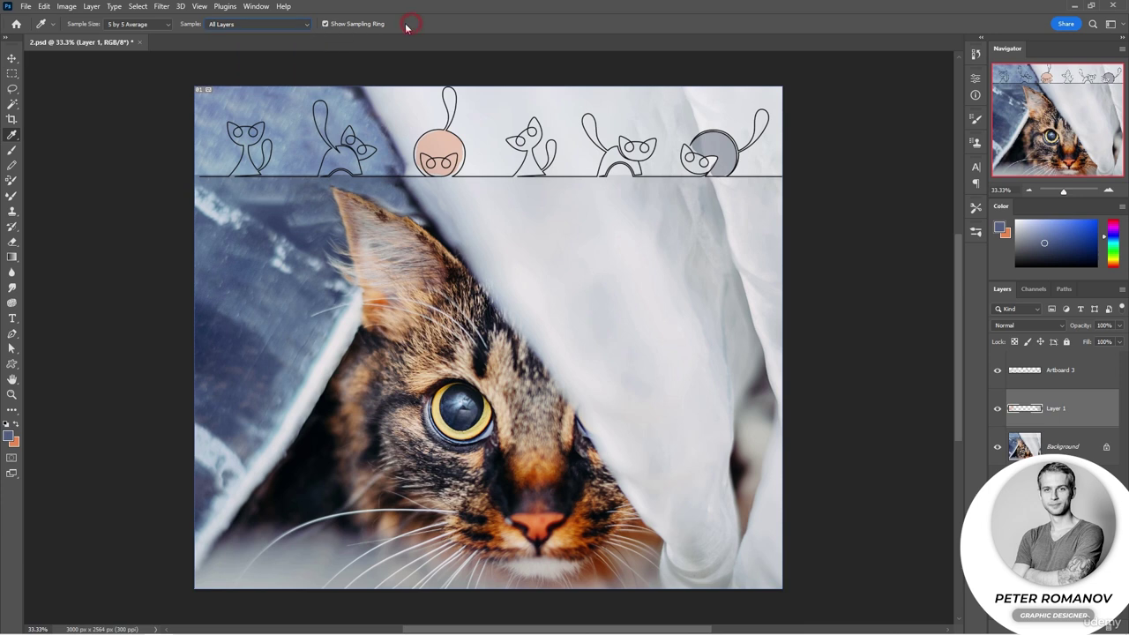
{"action": "left_click", "coordinate": [356, 26]}
{"action": "left_click", "coordinate": [421, 230]}
{"action": "mouse_move", "coordinate": [432, 245]}
{"action": "left_mouse_down"}
{"action": "mouse_move", "coordinate": [462, 239]}
{"action": "mouse_move", "coordinate": [423, 322]}
{"action": "mouse_move", "coordinate": [459, 328]}
{"action": "mouse_move", "coordinate": [554, 465]}
{"action": "mouse_move", "coordinate": [585, 425]}
{"action": "left_mouse_up"}
Switch from the Eyedropper to the Color Sampler Tool in its tool group
{"action": "right_click", "coordinate": [12, 135]}
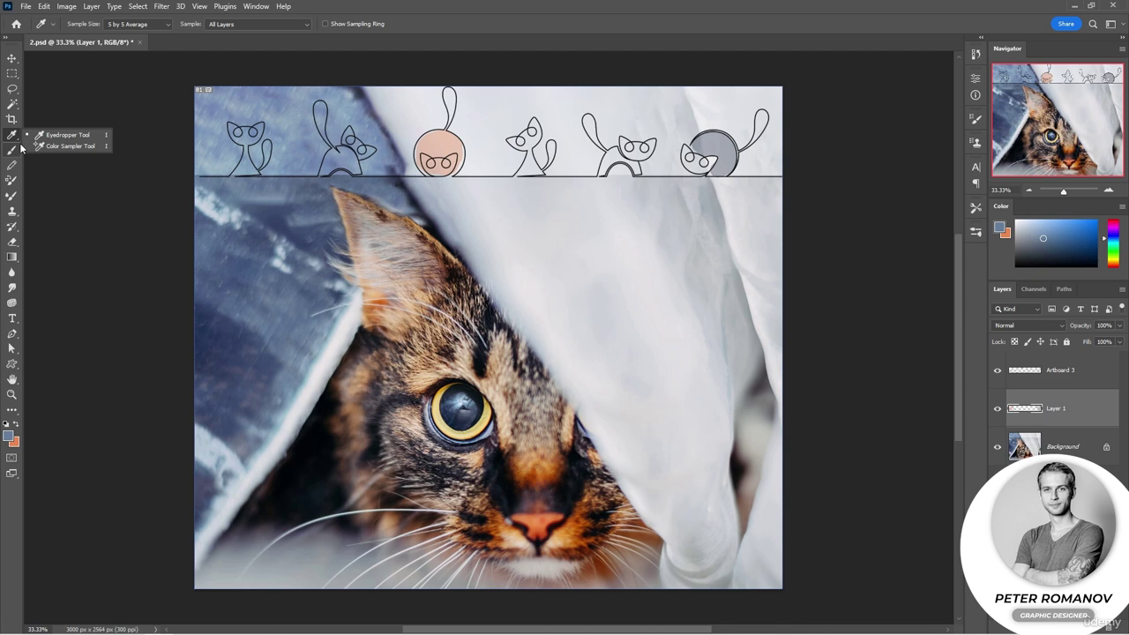
{"action": "left_click", "coordinate": [12, 410]}
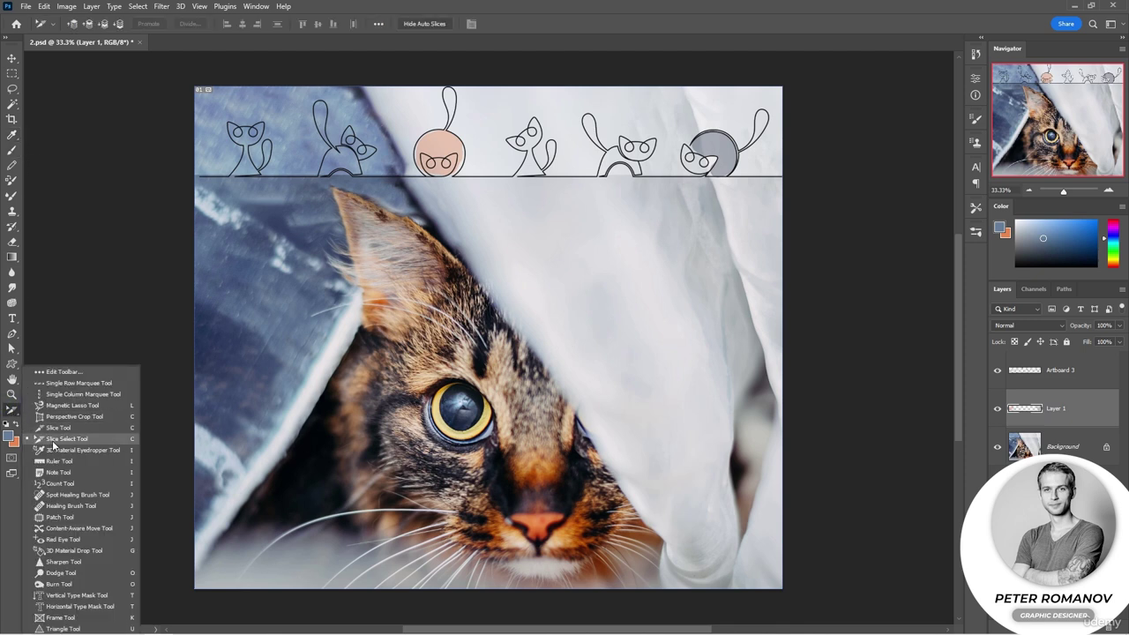
{"action": "left_click", "coordinate": [12, 136]}
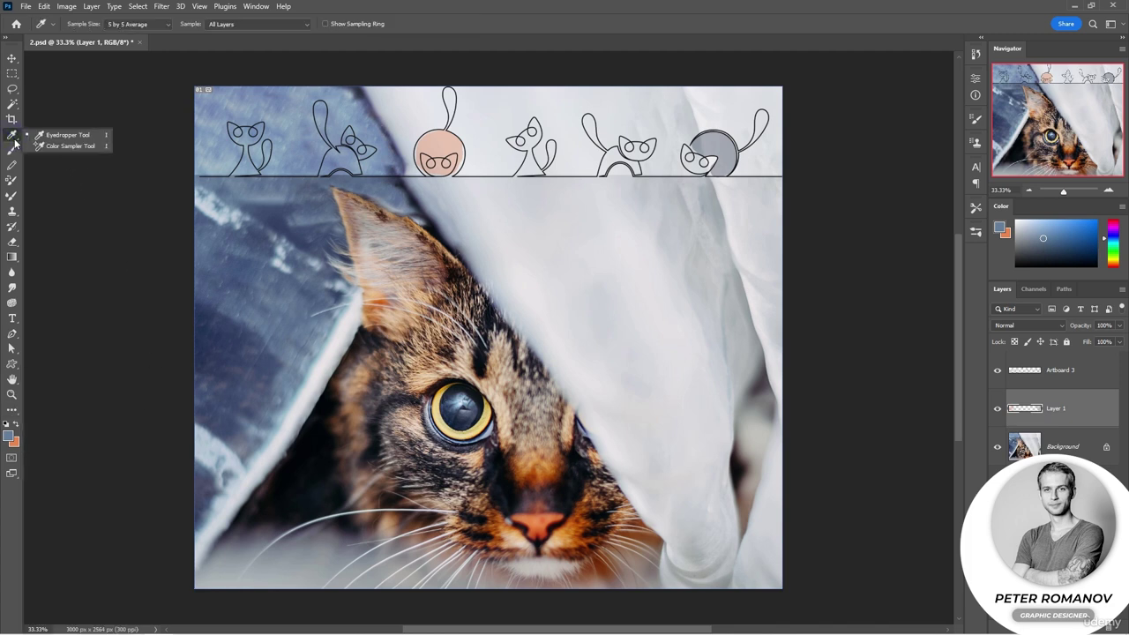
{"action": "left_click", "coordinate": [62, 146]}
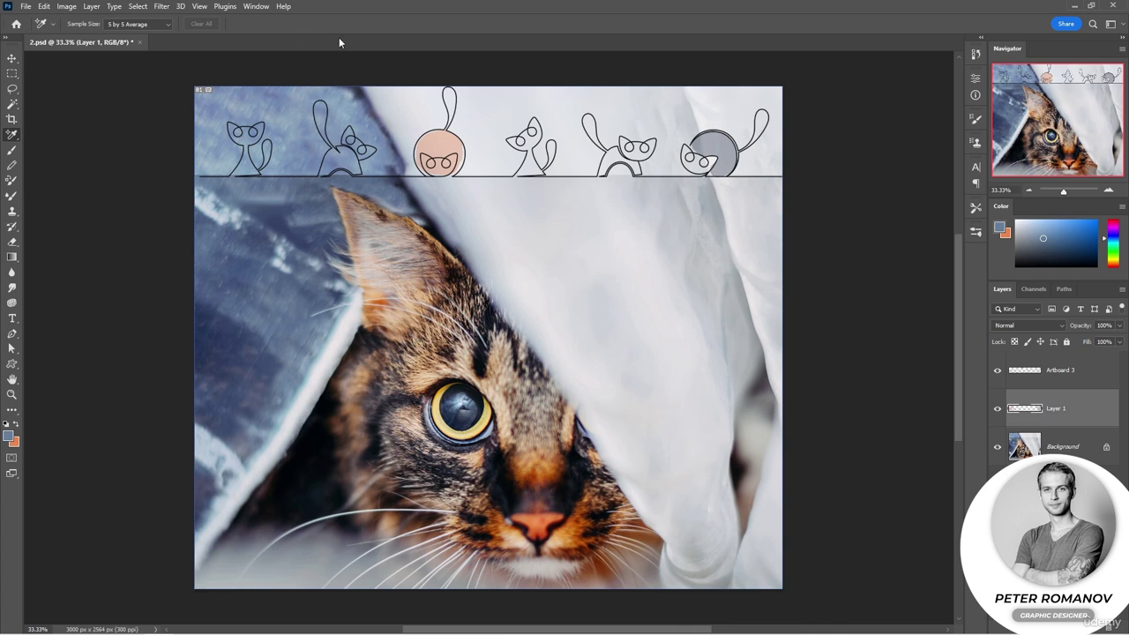
Show the Info panel and place colour samplers on the cat's face and eye
{"action": "left_click", "coordinate": [255, 7]}
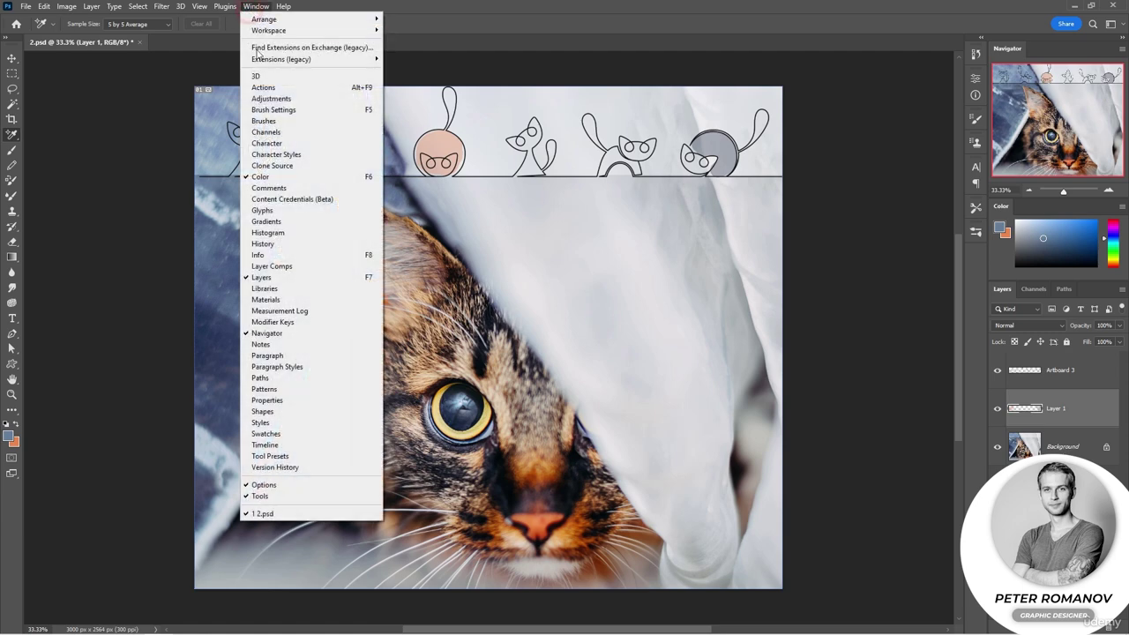
{"action": "left_click", "coordinate": [260, 255]}
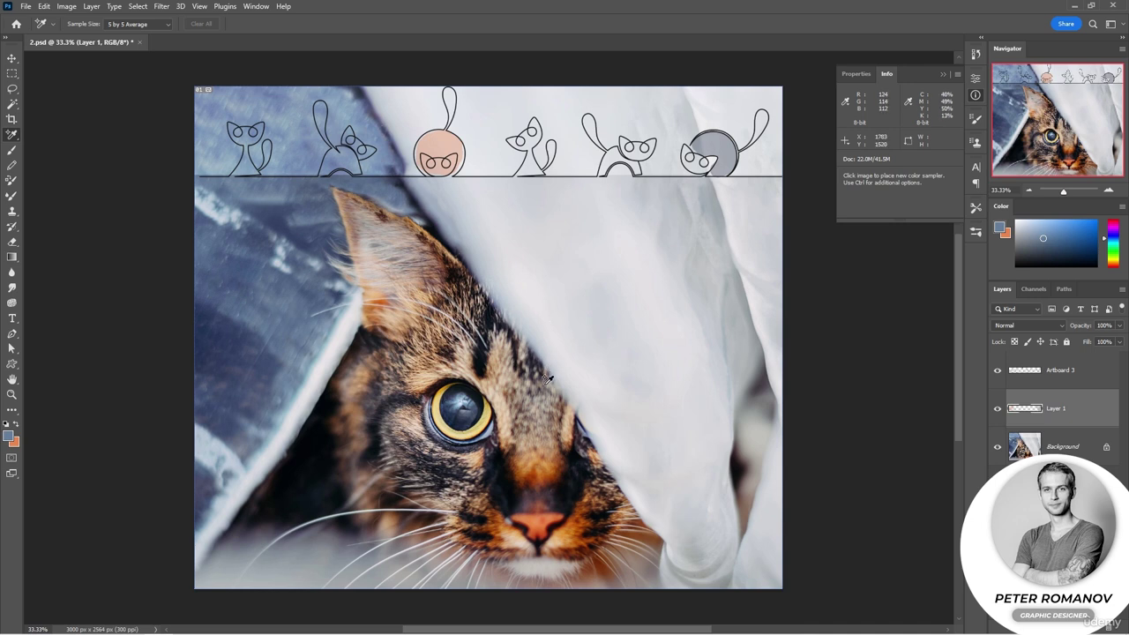
{"action": "left_click", "coordinate": [530, 468]}
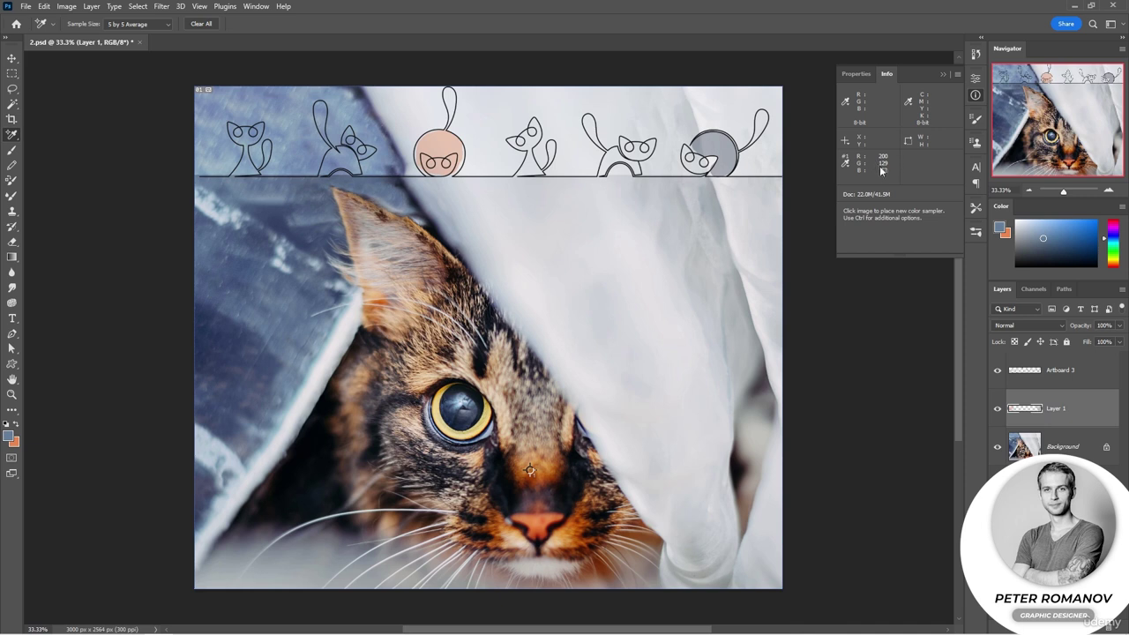
{"action": "left_click", "coordinate": [436, 414]}
Add eight more samplers on the fur, ear, curtains, dark gap and whiskers
{"action": "left_click", "coordinate": [487, 336]}
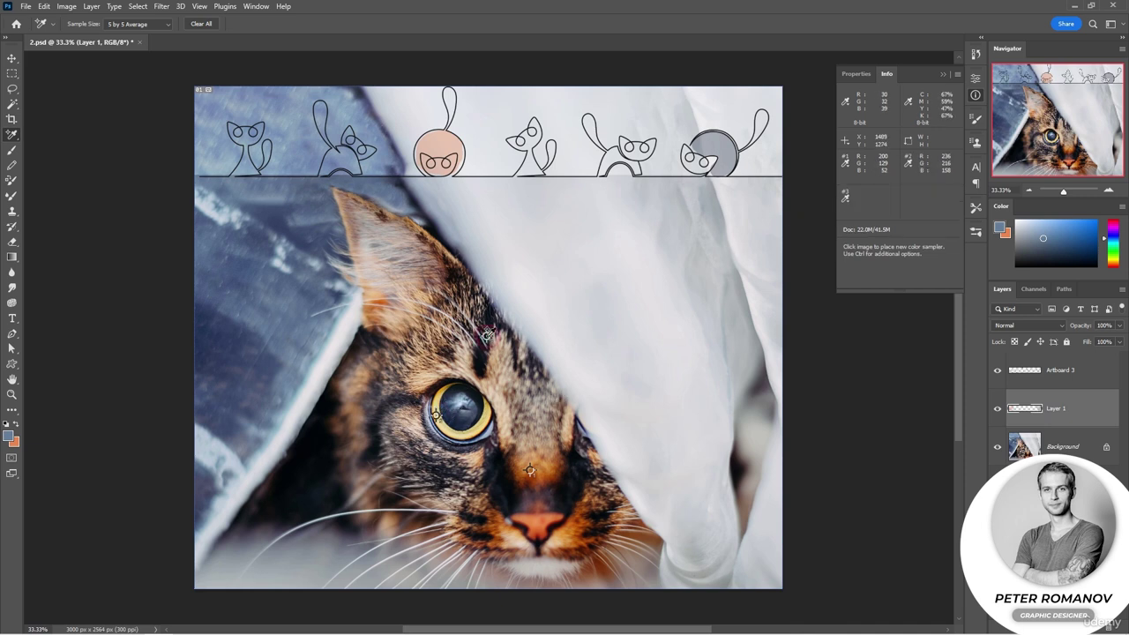
{"action": "left_click", "coordinate": [394, 201]}
{"action": "left_click", "coordinate": [567, 300]}
{"action": "left_click", "coordinate": [739, 473]}
{"action": "left_click", "coordinate": [569, 542]}
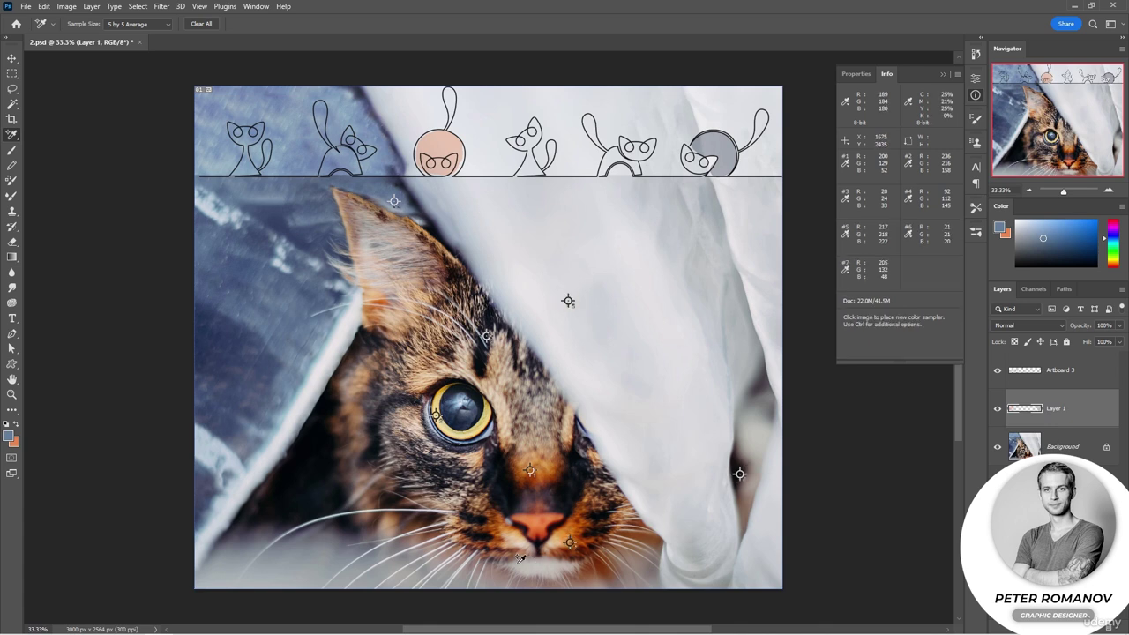
{"action": "left_click", "coordinate": [453, 530]}
{"action": "left_click", "coordinate": [277, 356]}
{"action": "left_click", "coordinate": [331, 328]}
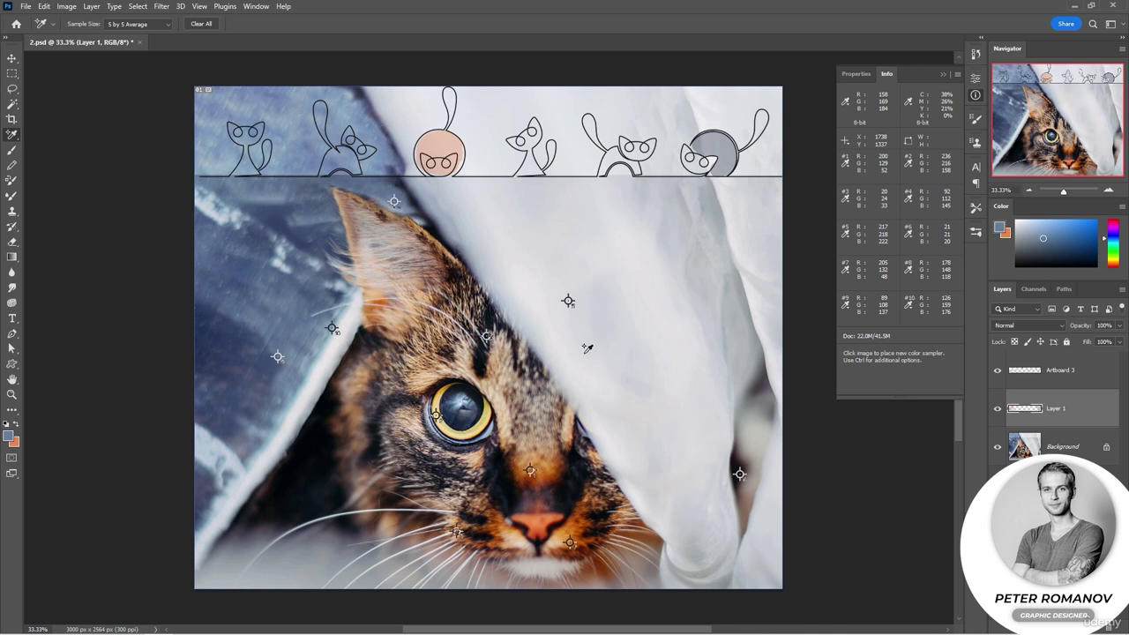
Switch sampler #5's Info readout to CMYK Color, then back to RGB Color
{"action": "left_click", "coordinate": [849, 243]}
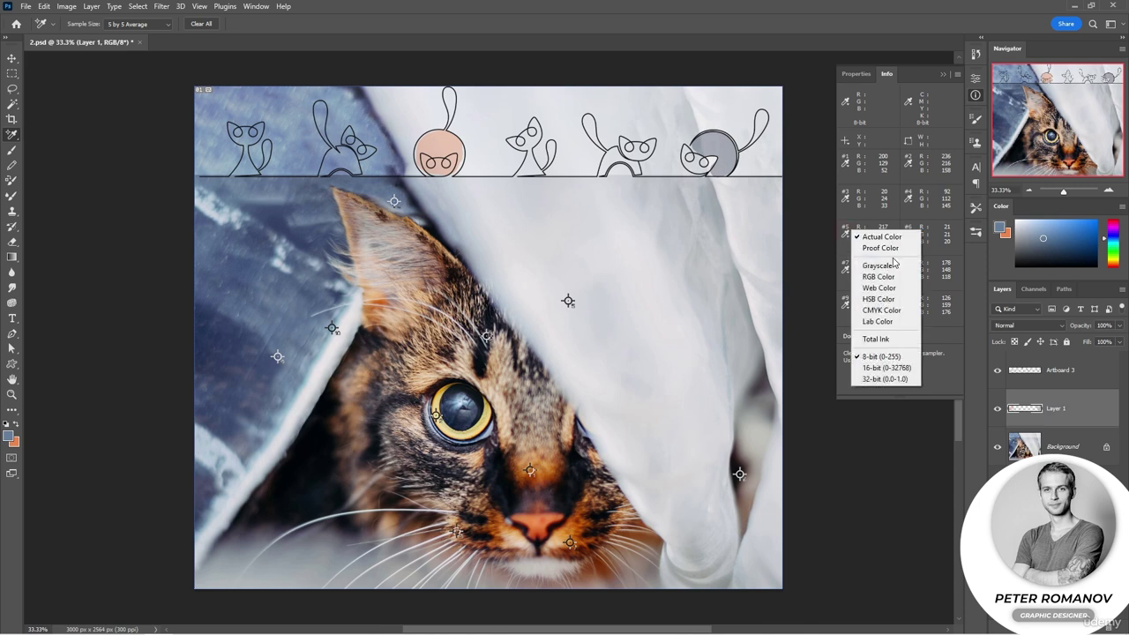
{"action": "left_click", "coordinate": [900, 311]}
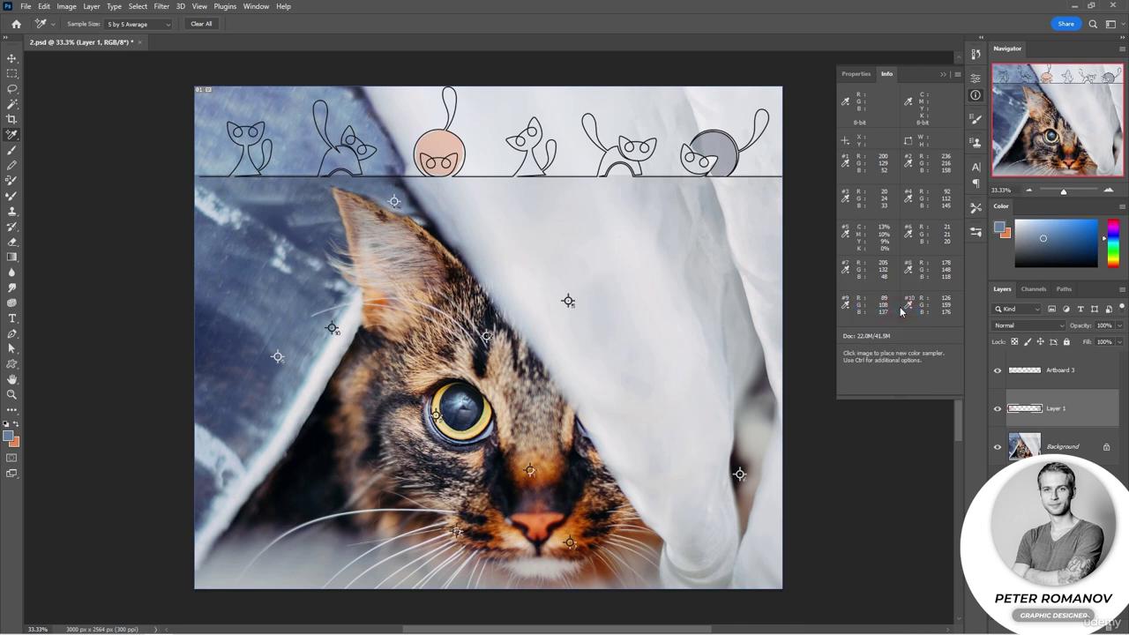
{"action": "left_click", "coordinate": [850, 238]}
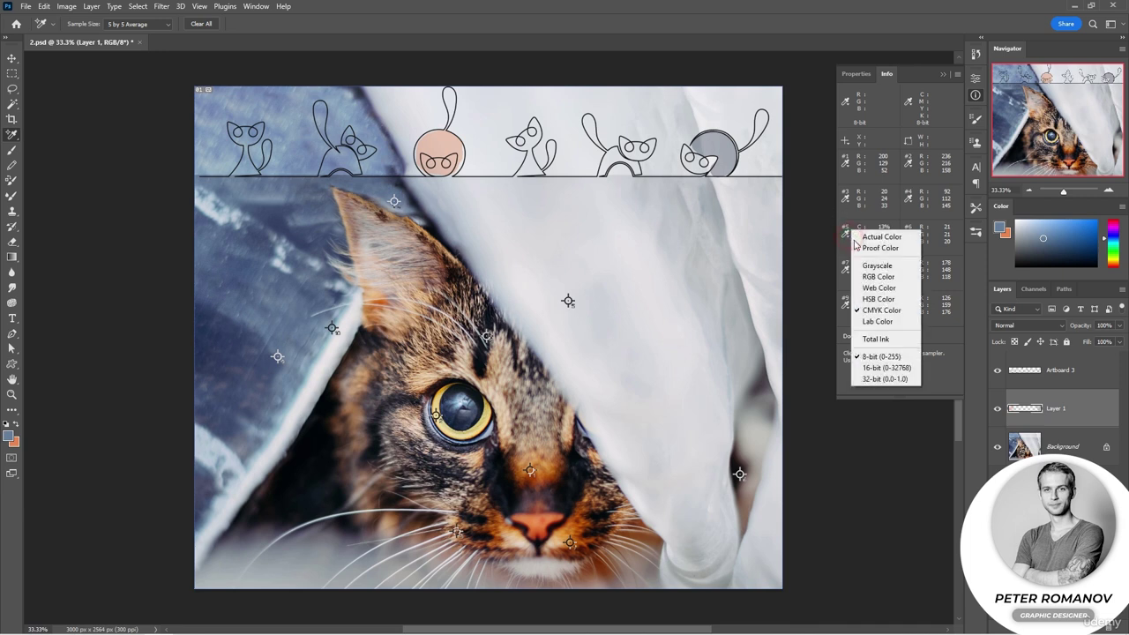
{"action": "left_click", "coordinate": [865, 274]}
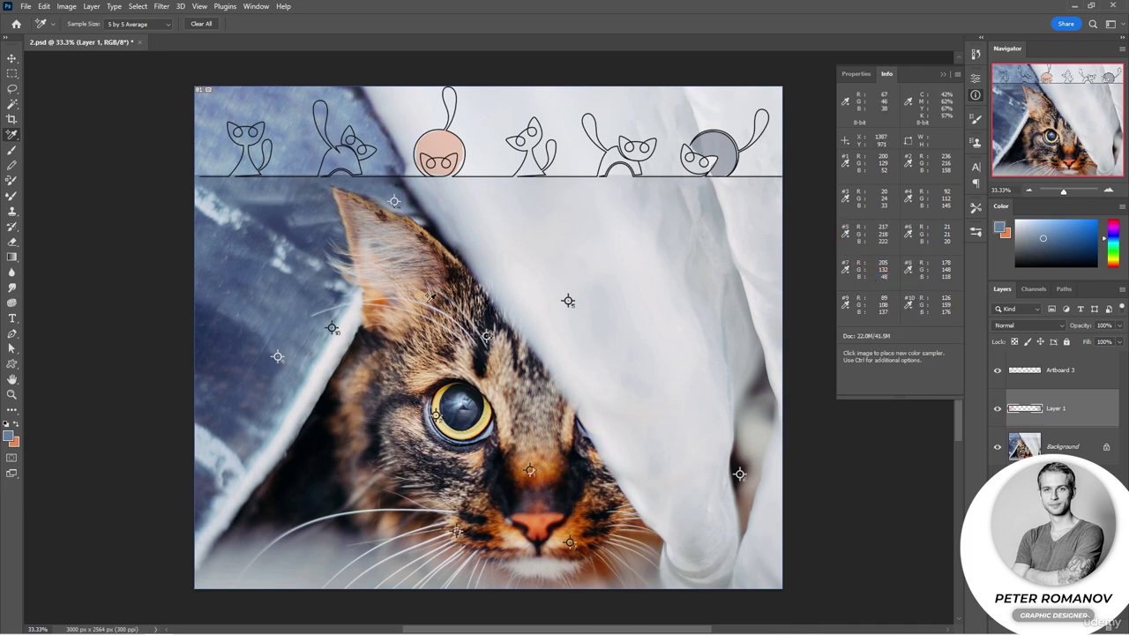
Drag samplers #5, #3 and the curtain sampler to new spots on the photo
{"action": "left_click_drag", "start_coordinate": [568, 303], "coordinate": [611, 263]}
{"action": "mouse_move", "coordinate": [488, 337]}
{"action": "left_mouse_down"}
{"action": "mouse_move", "coordinate": [518, 377]}
{"action": "mouse_move", "coordinate": [491, 344]}
{"action": "left_mouse_up"}
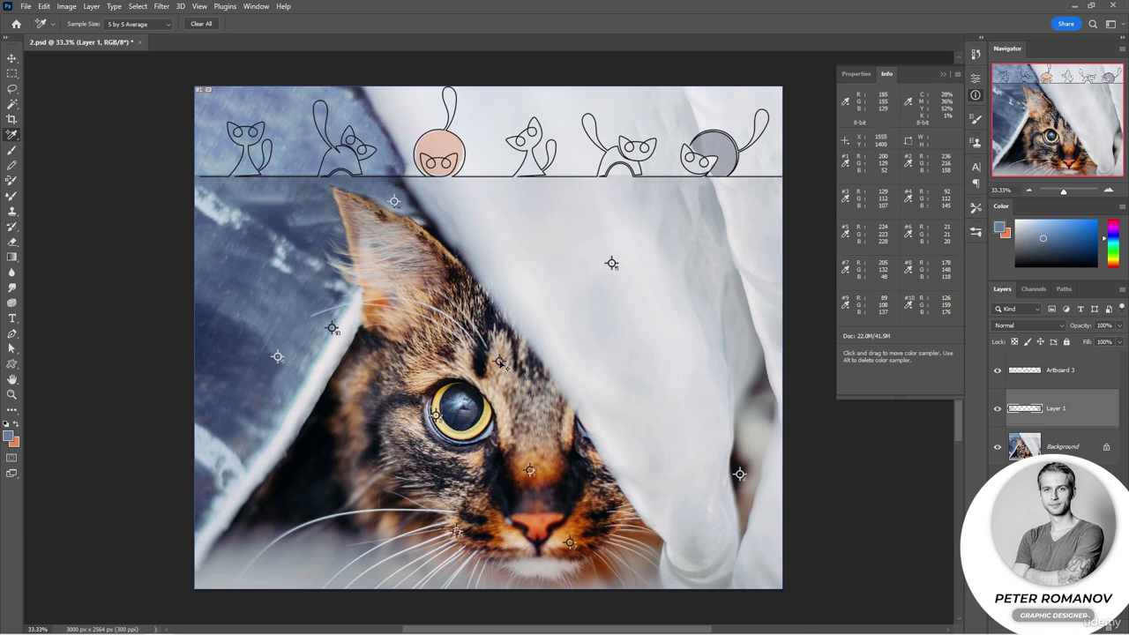
{"action": "left_click_drag", "start_coordinate": [611, 262], "coordinate": [627, 332]}
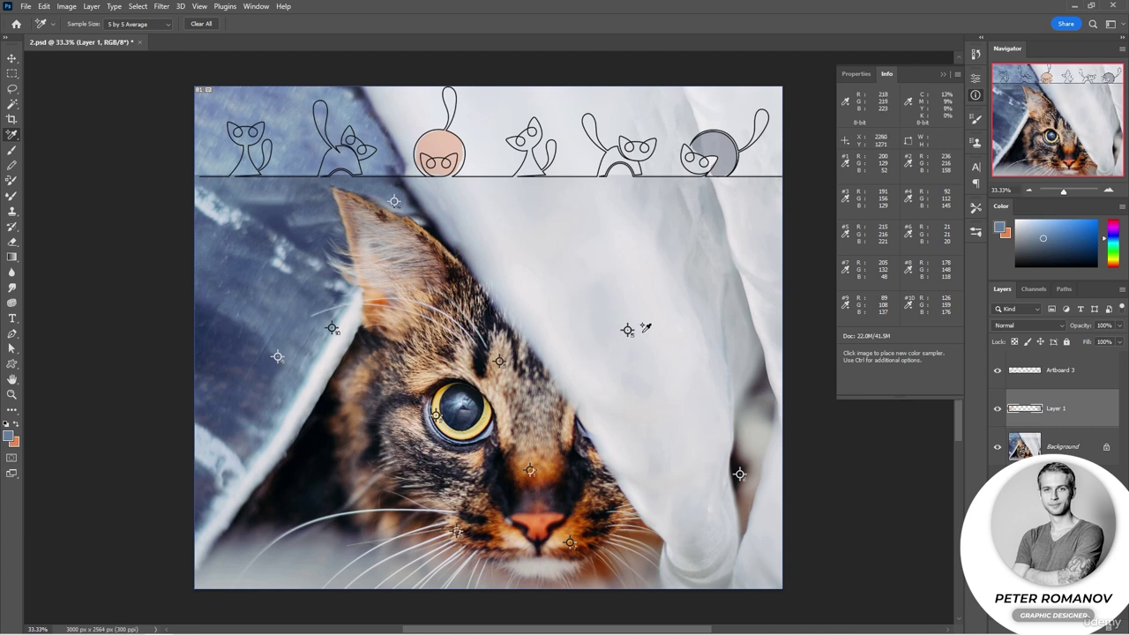
{"action": "mouse_move", "coordinate": [627, 332]}
{"action": "left_mouse_down"}
{"action": "mouse_move", "coordinate": [757, 298]}
{"action": "mouse_move", "coordinate": [571, 494]}
{"action": "mouse_move", "coordinate": [618, 318]}
{"action": "left_mouse_up"}
Delete the colour sampler on the white cloth and open the foreground Color Picker
{"action": "right_click", "coordinate": [618, 318]}
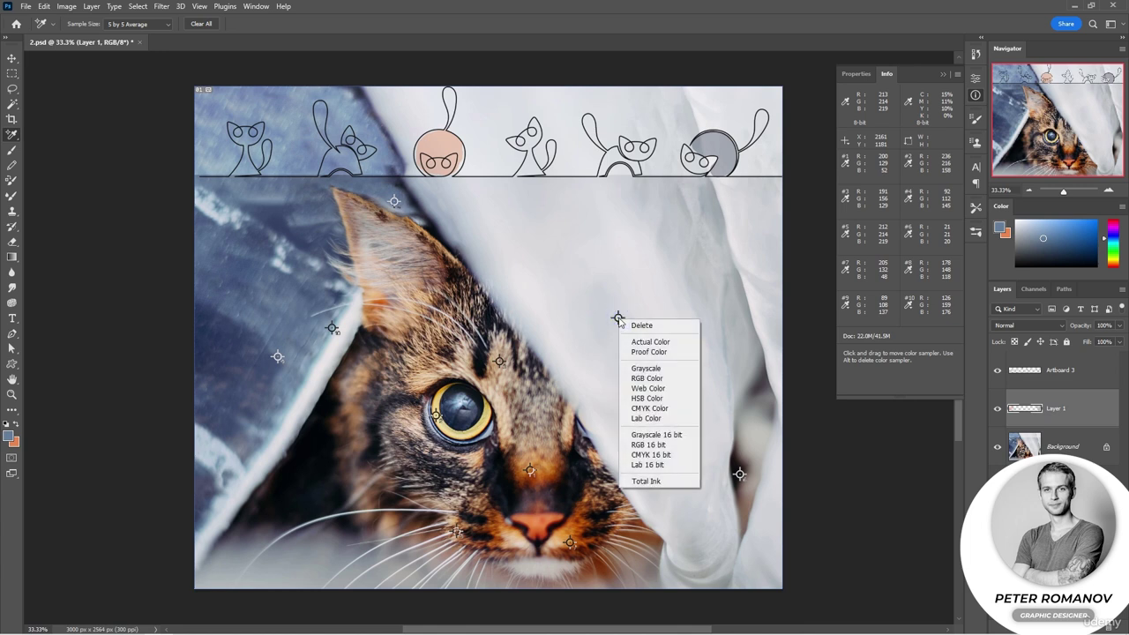
{"action": "left_click", "coordinate": [641, 326]}
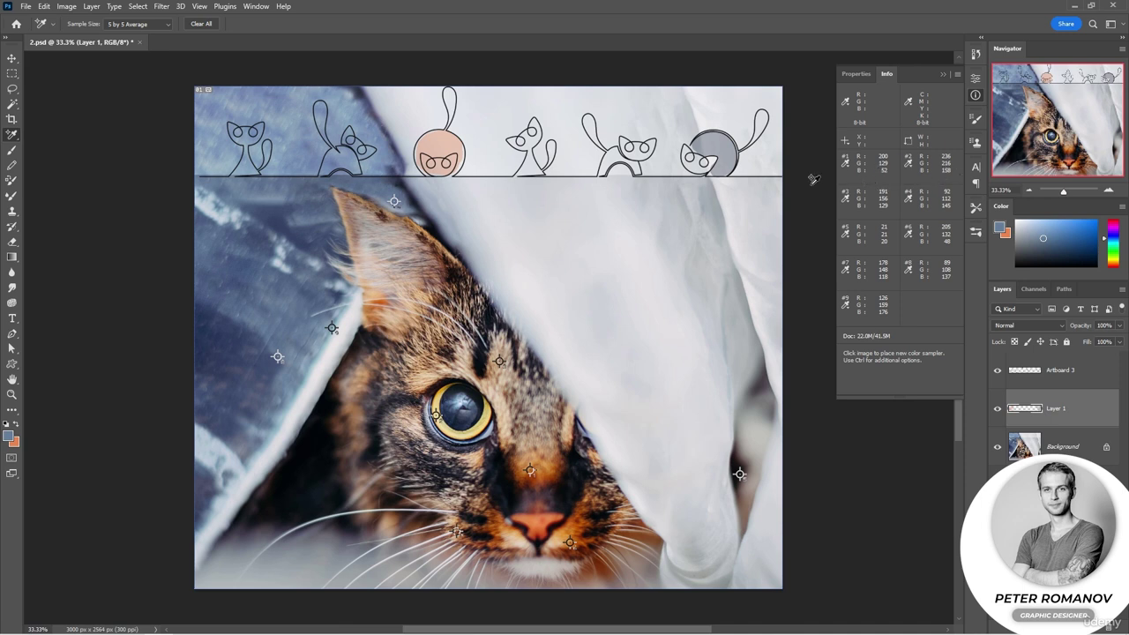
{"action": "left_click", "coordinate": [10, 436]}
Set the foreground colour to the eye sampler's beige, red 236 and green 214
{"action": "double_click", "coordinate": [432, 269]}
{"action": "type", "text": "236"}
{"action": "double_click", "coordinate": [431, 285]}
{"action": "type", "text": "214"}
{"action": "key", "text": "Tab"}
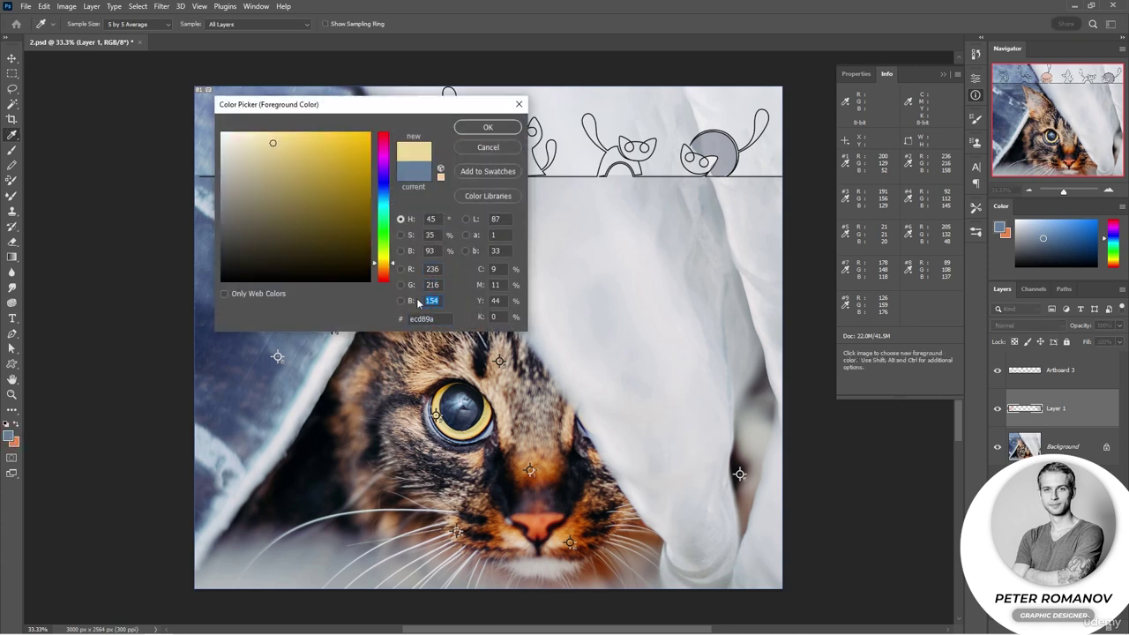
{"action": "left_click", "coordinate": [477, 130]}
Paint the second cat's body and tail solid beige with a 42 px brush at 100% opacity
{"action": "left_click", "coordinate": [12, 150]}
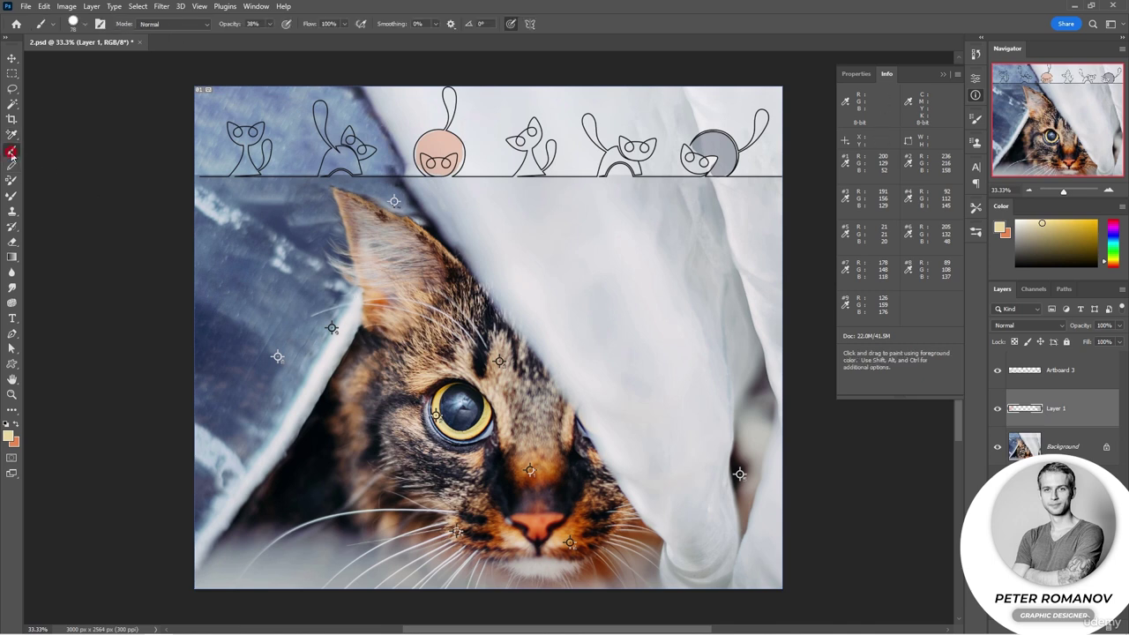
{"action": "right_click", "coordinate": [344, 164]}
{"action": "type", "text": "42"}
{"action": "key", "text": "Return"}
{"action": "mouse_move", "coordinate": [327, 165]}
{"action": "left_mouse_down"}
{"action": "mouse_move", "coordinate": [354, 161]}
{"action": "mouse_move", "coordinate": [336, 163]}
{"action": "left_mouse_up"}
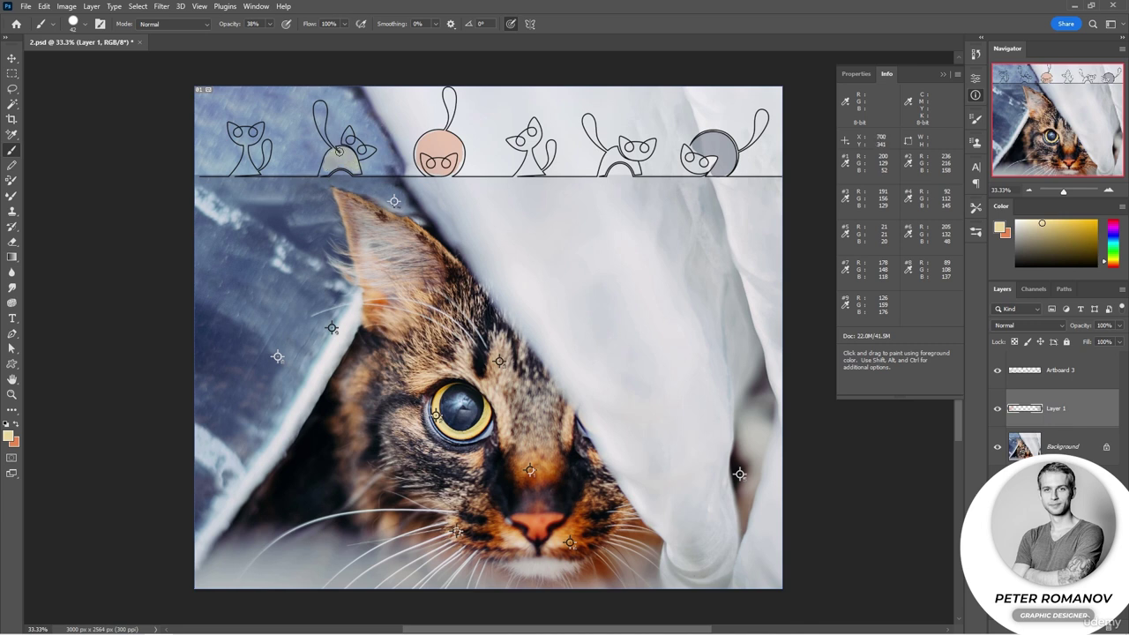
{"action": "left_click_drag", "start_coordinate": [319, 115], "coordinate": [320, 118]}
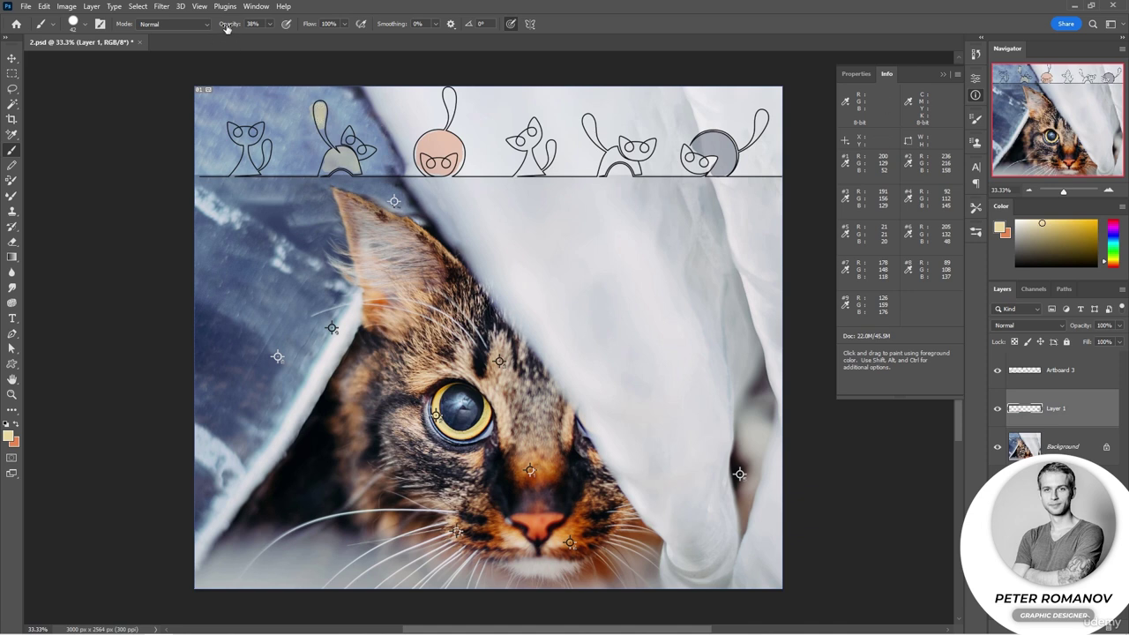
{"action": "left_click_drag", "start_coordinate": [227, 24], "coordinate": [236, 24]}
{"action": "left_click_drag", "start_coordinate": [319, 104], "coordinate": [319, 118]}
{"action": "mouse_move", "coordinate": [328, 158]}
{"action": "left_mouse_down"}
{"action": "mouse_move", "coordinate": [354, 164]}
{"action": "mouse_move", "coordinate": [328, 165]}
{"action": "left_mouse_up"}
{"action": "left_click", "coordinate": [13, 135]}
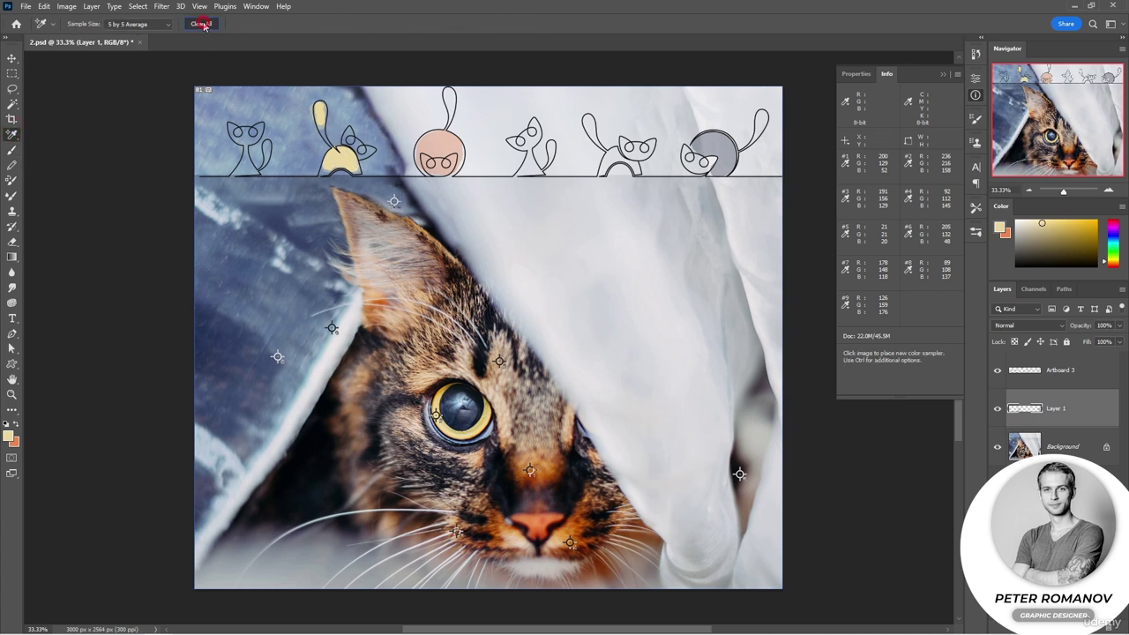
Clear every colour sampler from the photo and show the full extra-tools list
{"action": "left_click", "coordinate": [202, 24]}
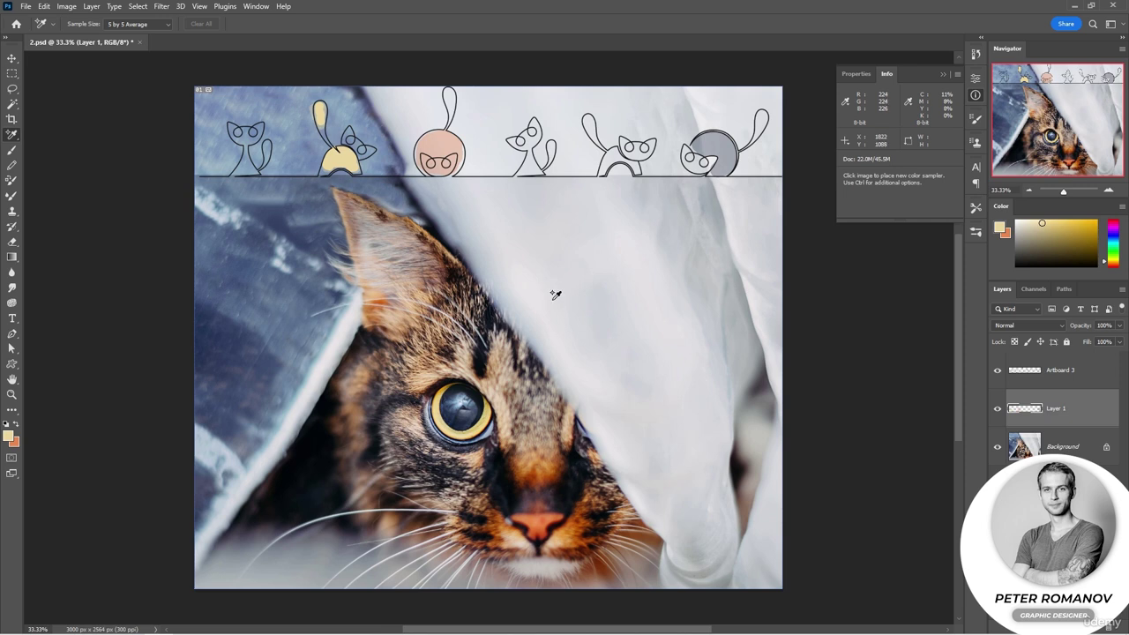
{"action": "left_click", "coordinate": [10, 412]}
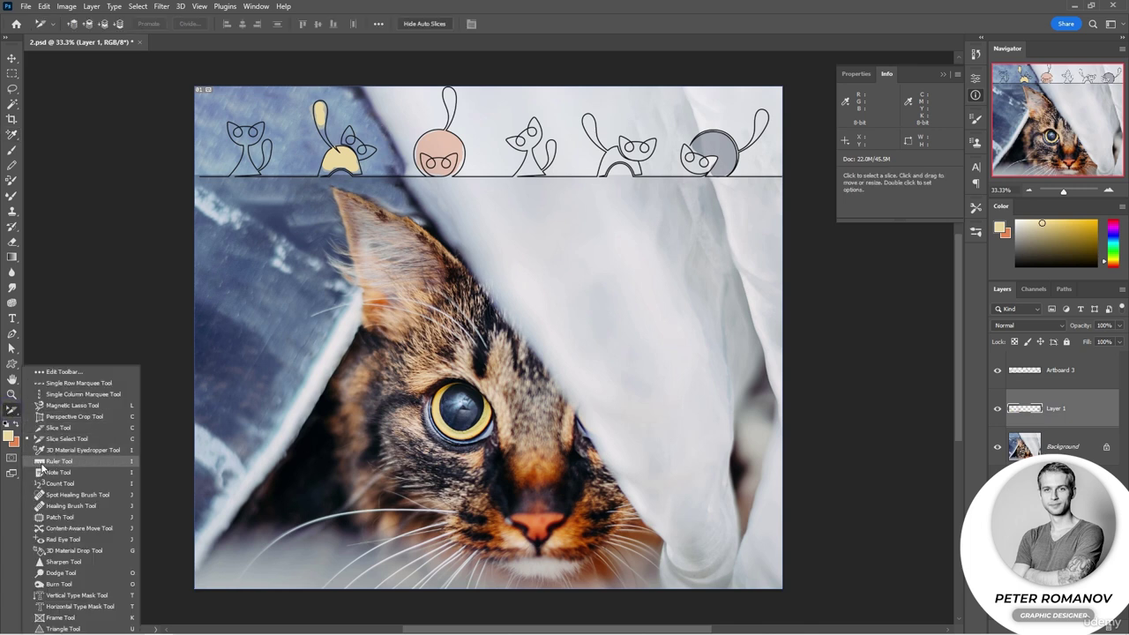
Measure the curtain-edge and cat-head angles with the Ruler Tool, then clear the measurement
{"action": "left_click", "coordinate": [95, 461]}
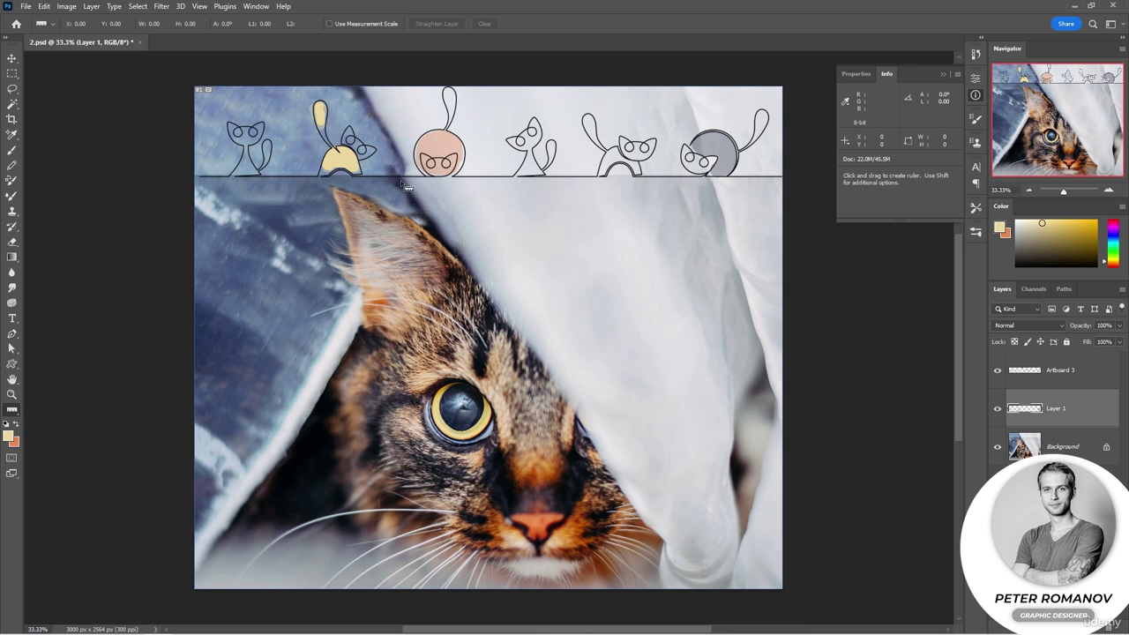
{"action": "left_click_drag", "start_coordinate": [399, 180], "coordinate": [700, 588]}
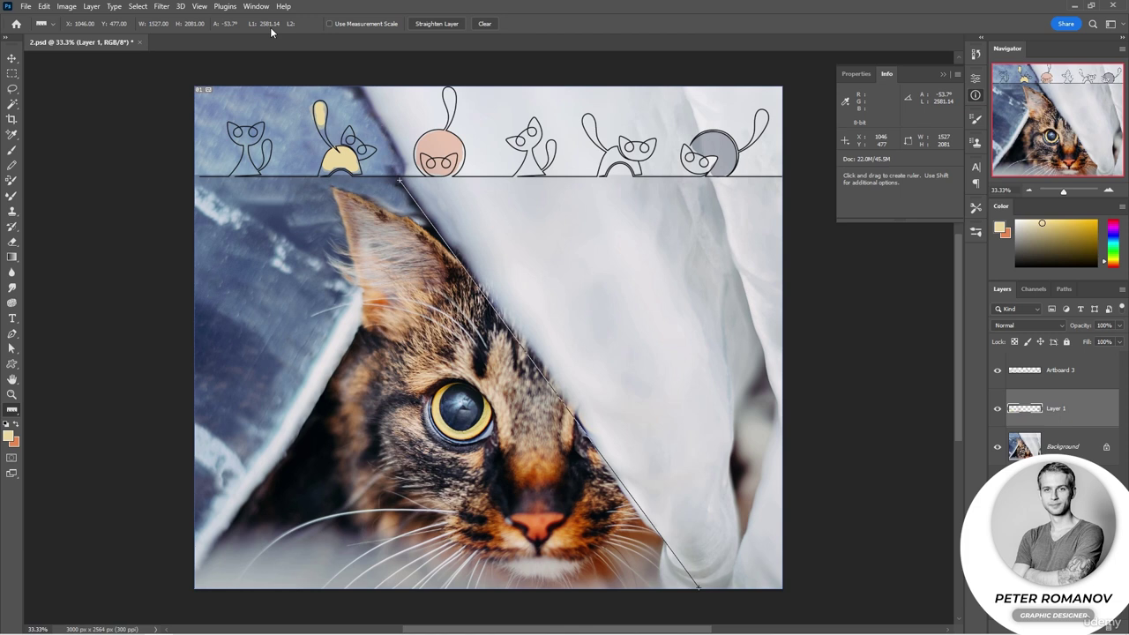
{"action": "mouse_move", "coordinate": [439, 283]}
{"action": "left_mouse_down"}
{"action": "mouse_move", "coordinate": [517, 253]}
{"action": "mouse_move", "coordinate": [607, 258]}
{"action": "mouse_move", "coordinate": [578, 443]}
{"action": "left_mouse_up"}
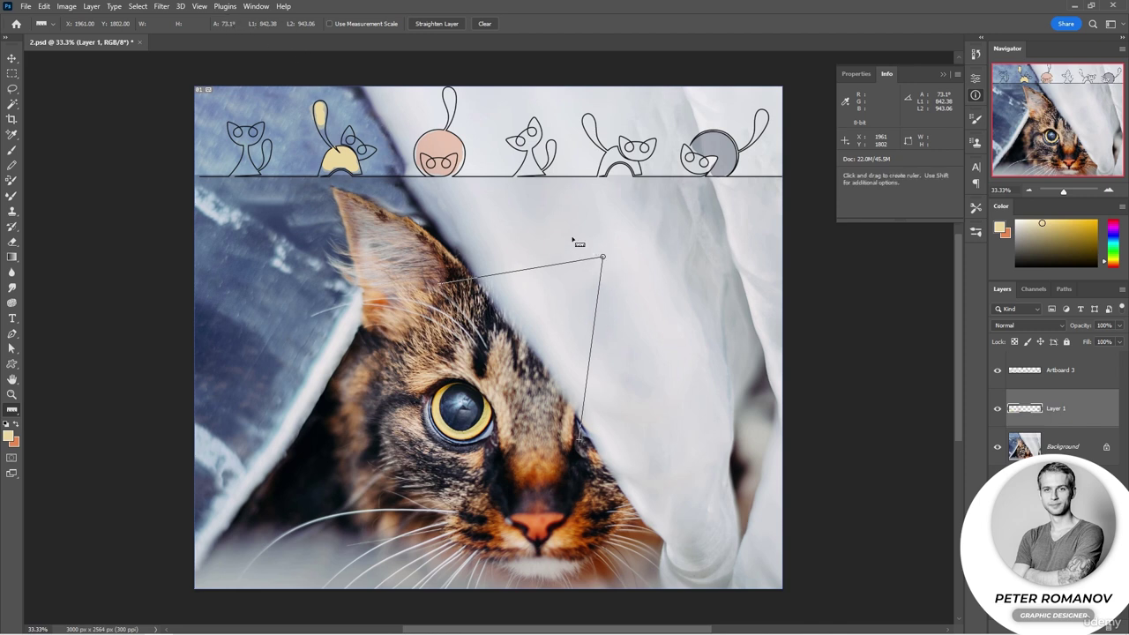
{"action": "left_click", "coordinate": [485, 25]}
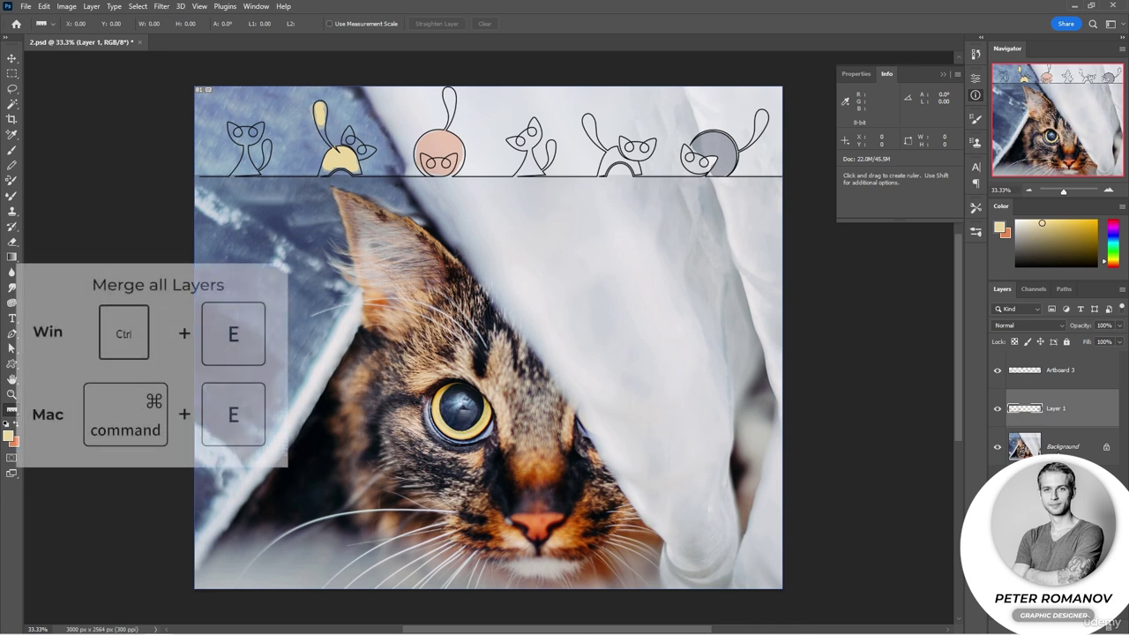
Merge Artboard 3 into Layer 1, unlock the photo, then merge the line-art down into Layer 0
{"action": "left_click", "coordinate": [1069, 373]}
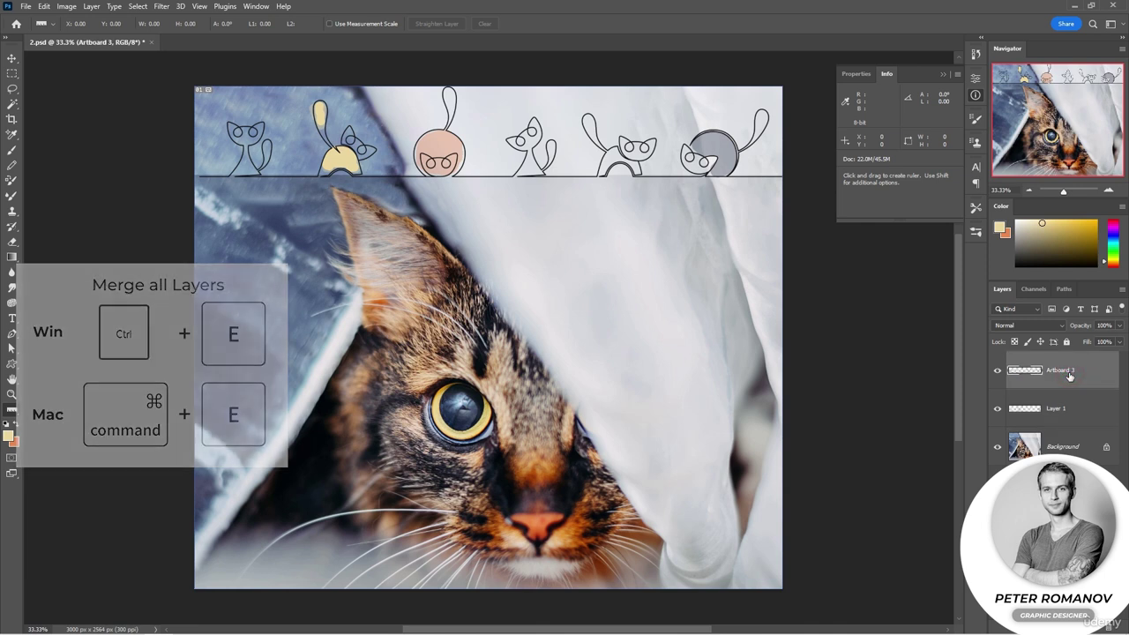
{"action": "key", "text": "ctrl+e"}
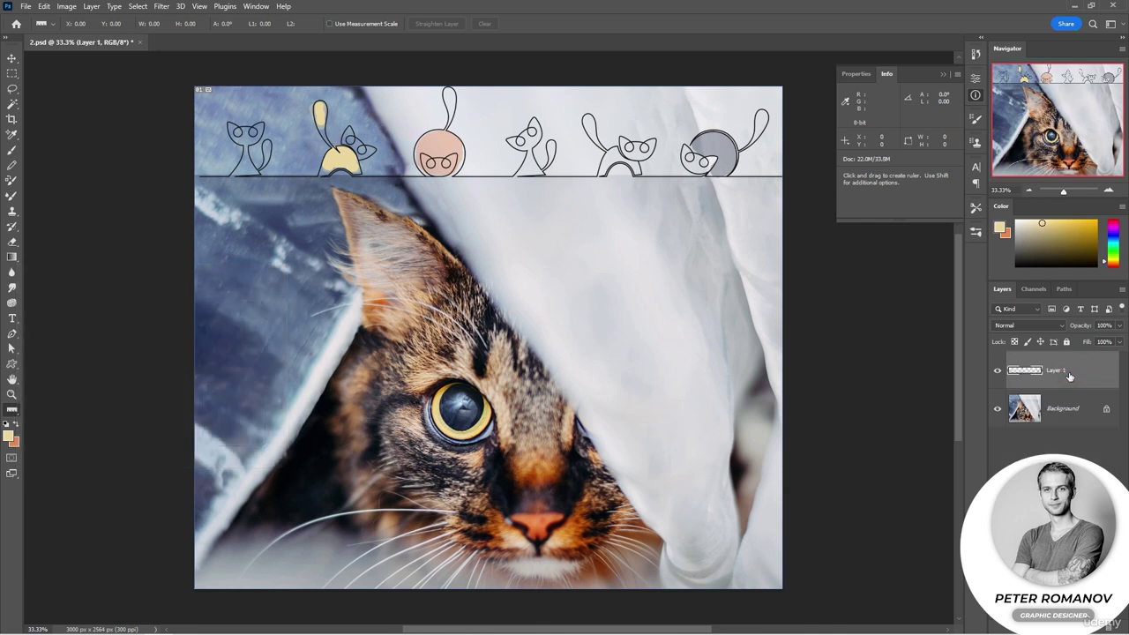
{"action": "left_click", "coordinate": [1106, 411]}
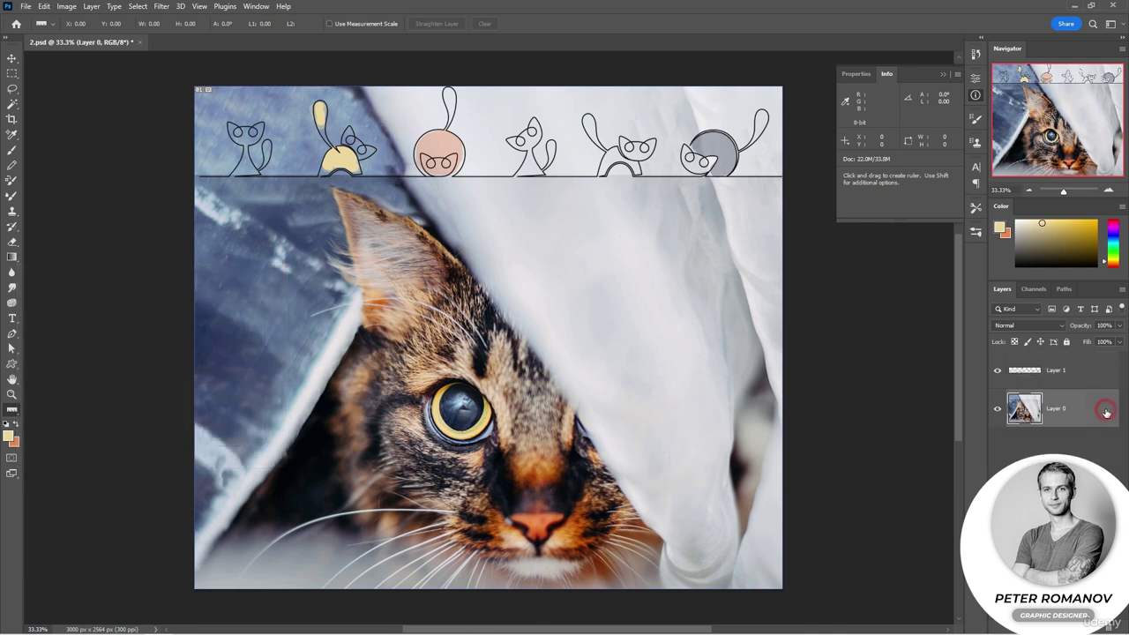
{"action": "left_click", "coordinate": [1059, 377]}
{"action": "key", "text": "ctrl+e"}
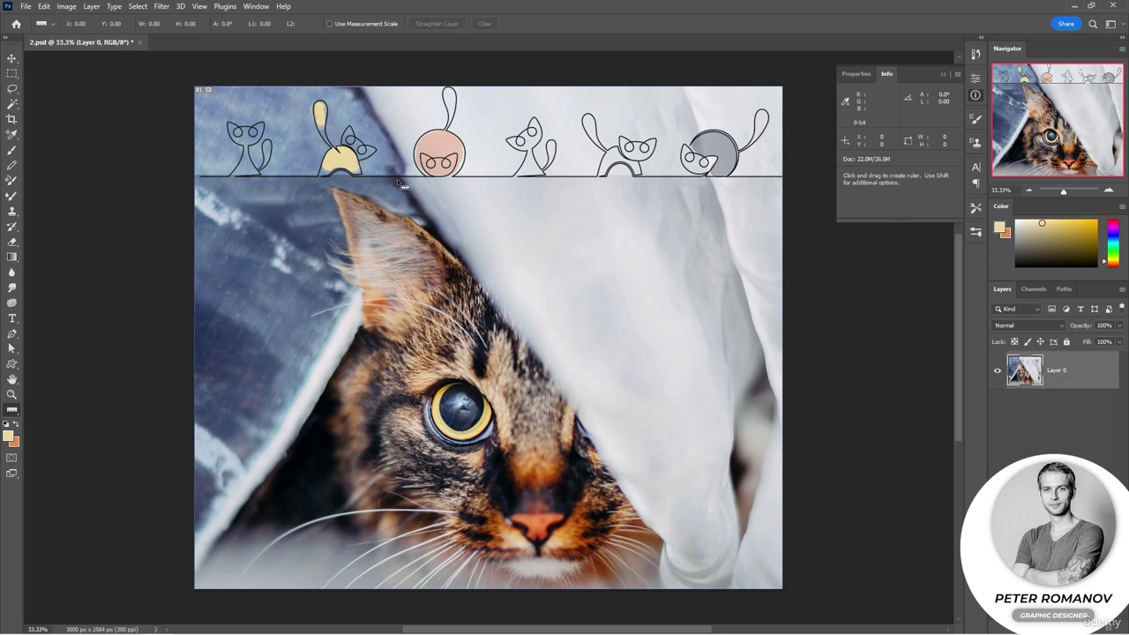
{"action": "left_click_drag", "start_coordinate": [398, 180], "coordinate": [698, 589]}
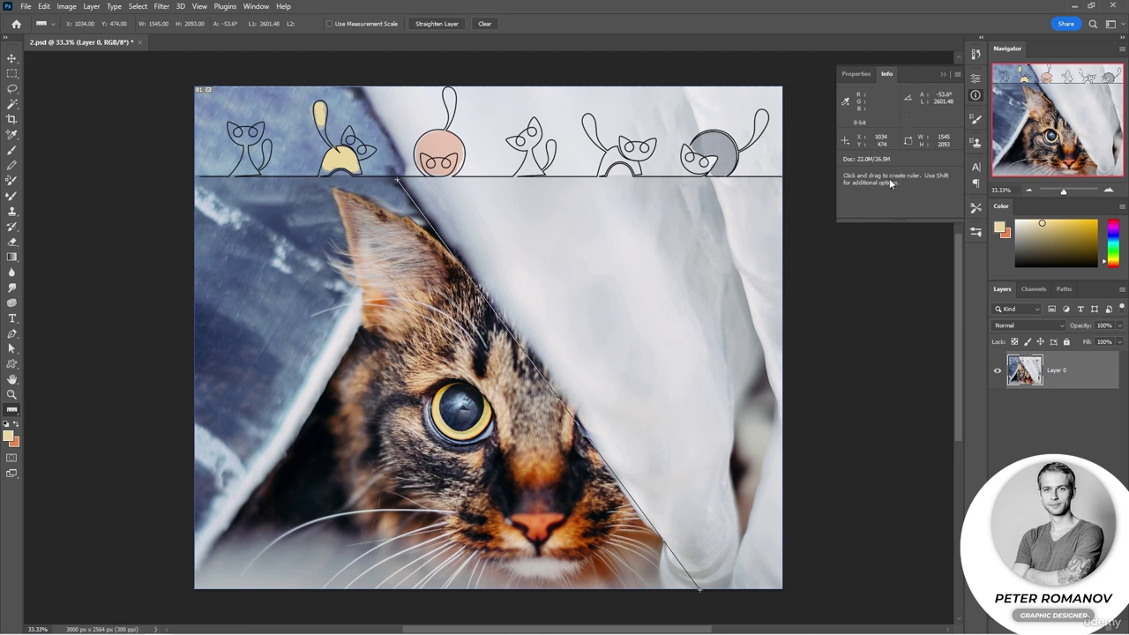
{"action": "left_click", "coordinate": [427, 24]}
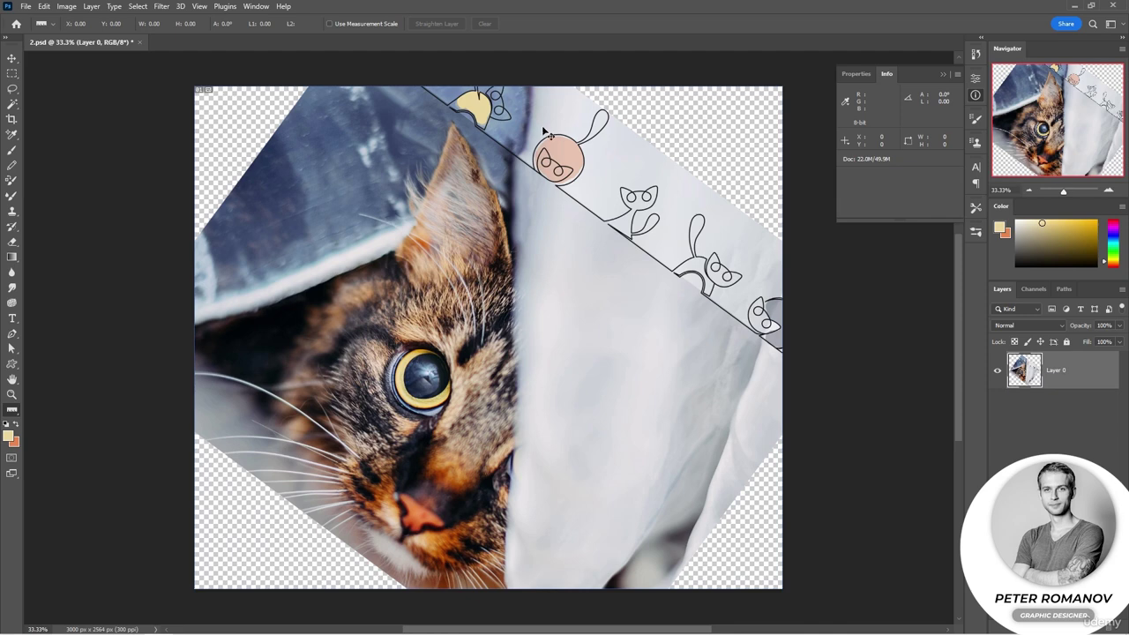
{"action": "key", "text": "ctrl+z"}
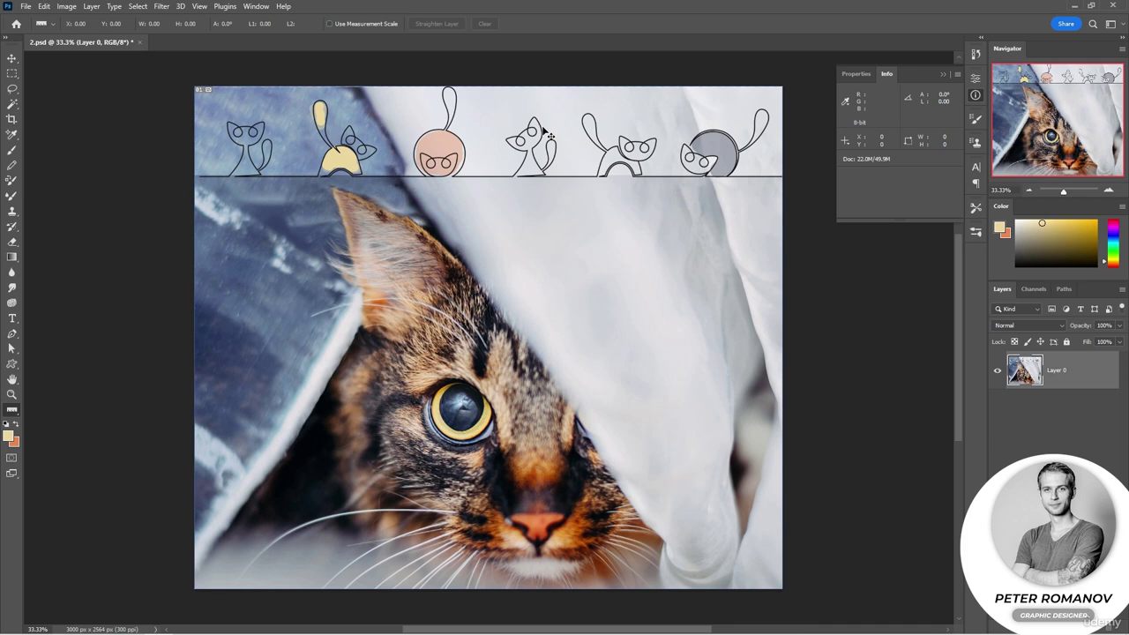
Place an empty note with the Note Tool just below the arched-back cat
{"action": "right_click", "coordinate": [12, 410]}
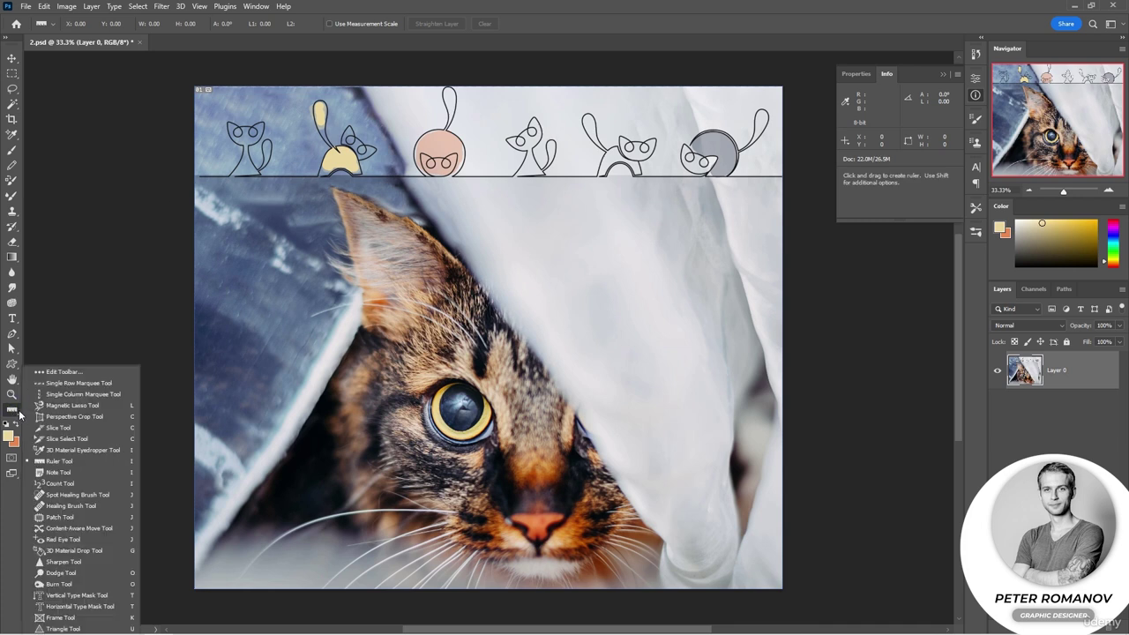
{"action": "left_click", "coordinate": [59, 472]}
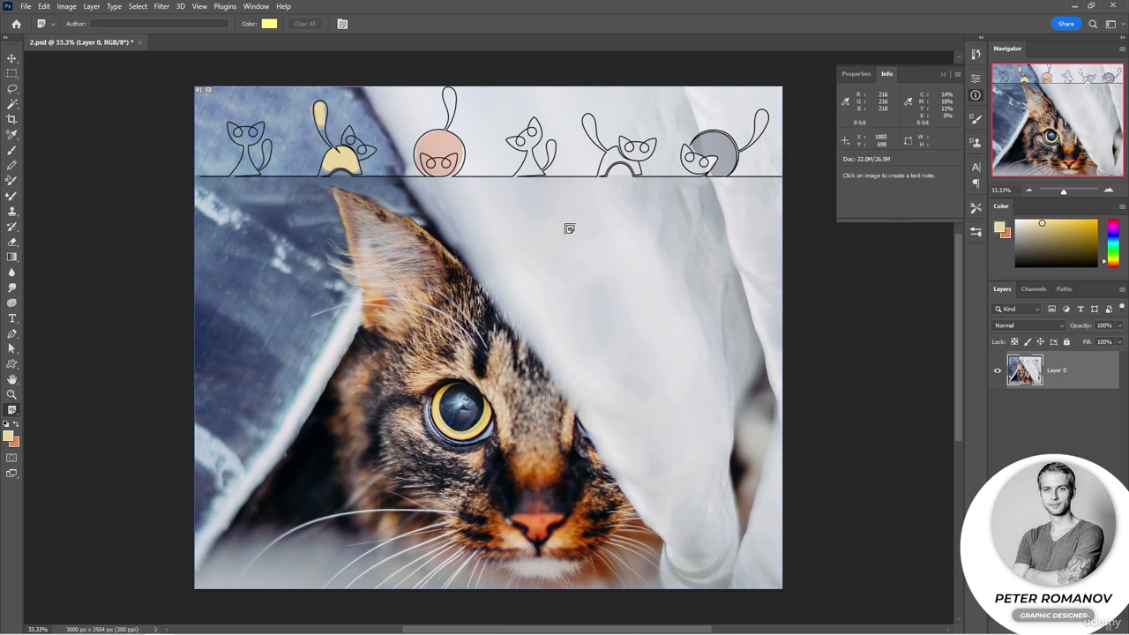
{"action": "left_click", "coordinate": [602, 178]}
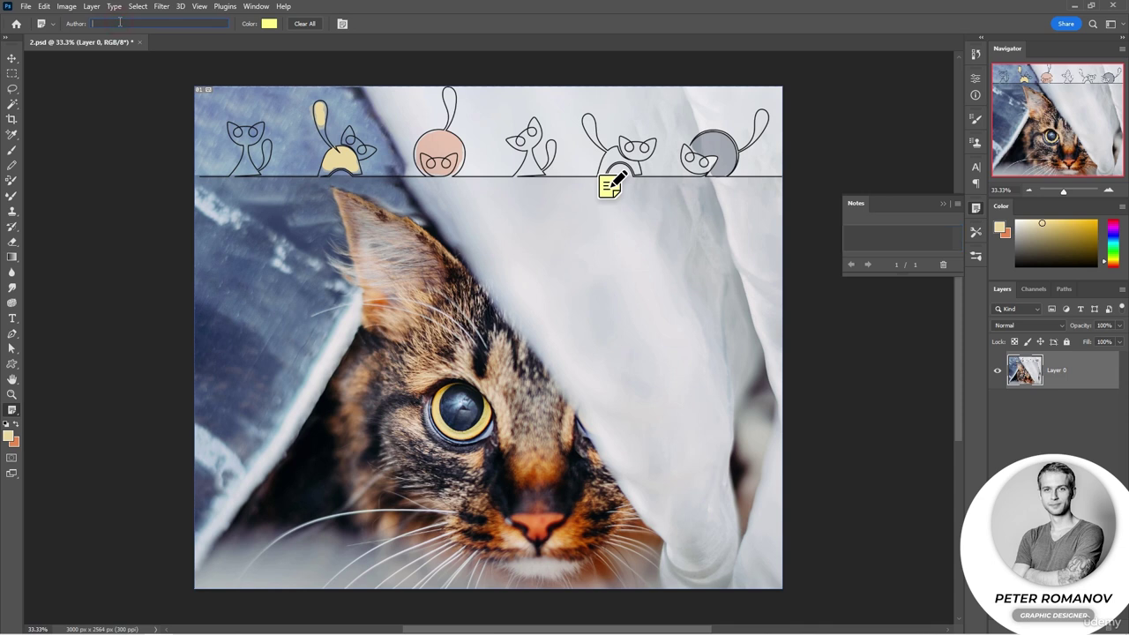
Enter an author name for notes, leaving the note colour unchanged
{"action": "left_click", "coordinate": [119, 22]}
{"action": "type", "text": "Key"}
{"action": "left_click", "coordinate": [269, 24]}
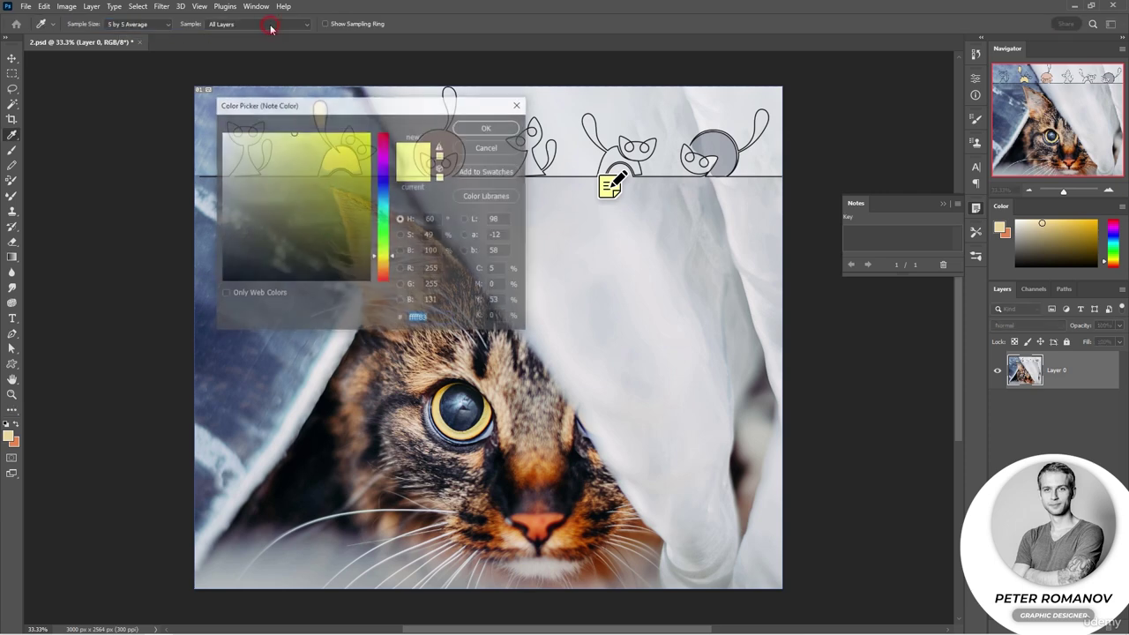
{"action": "left_click", "coordinate": [488, 147]}
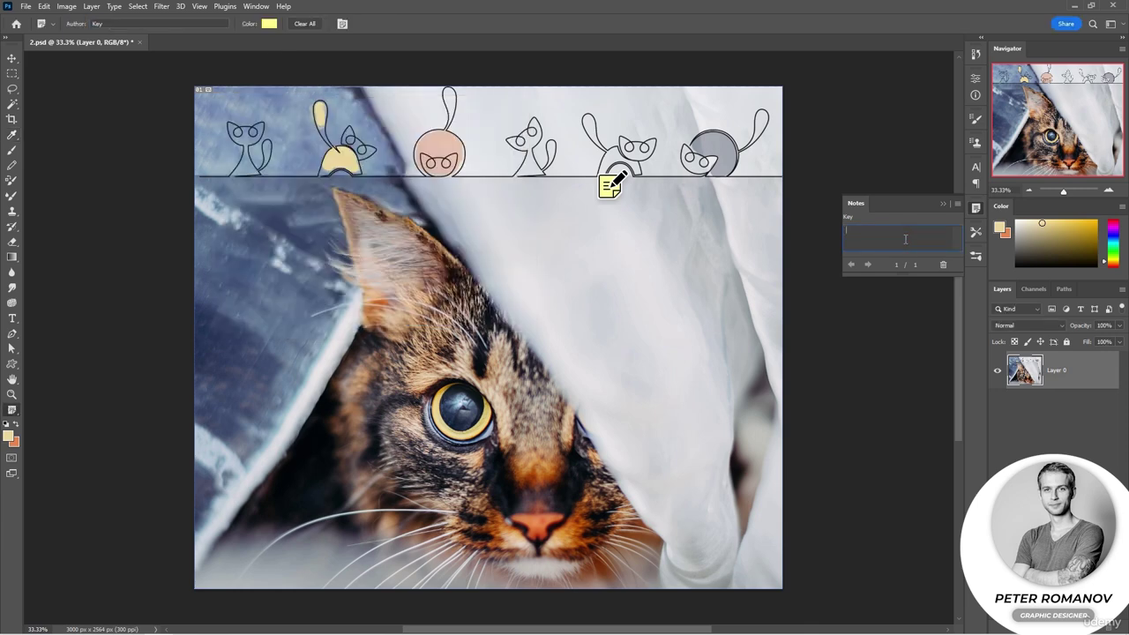
Write 'hello' as the note text and reopen the note to check it
{"action": "type", "text": "hello"}
{"action": "left_click", "coordinate": [948, 203]}
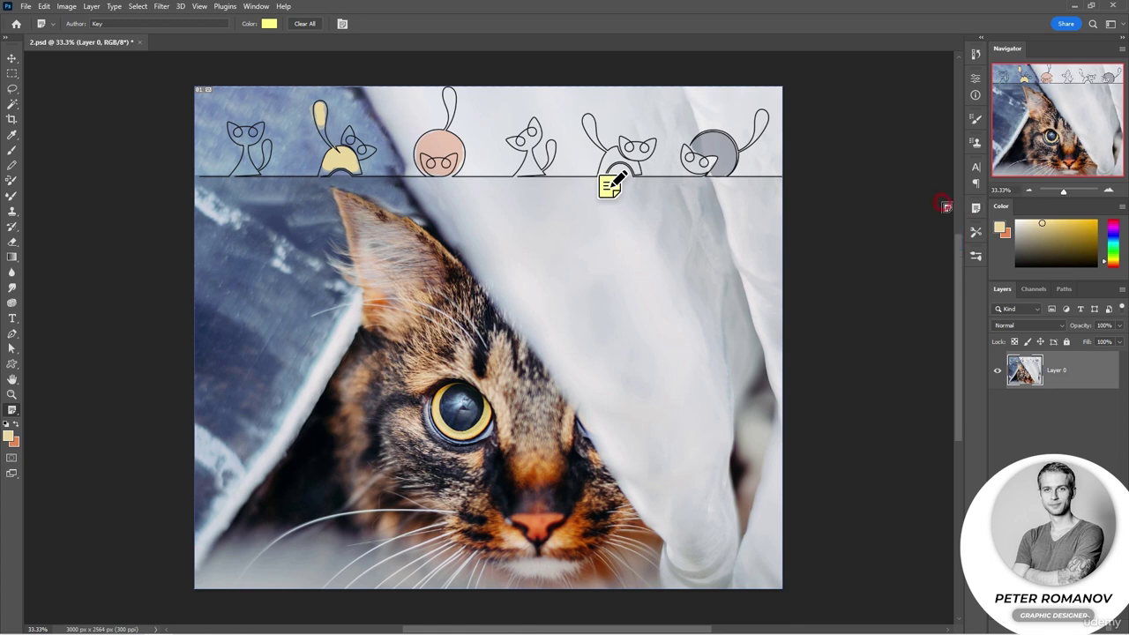
{"action": "left_click", "coordinate": [12, 58]}
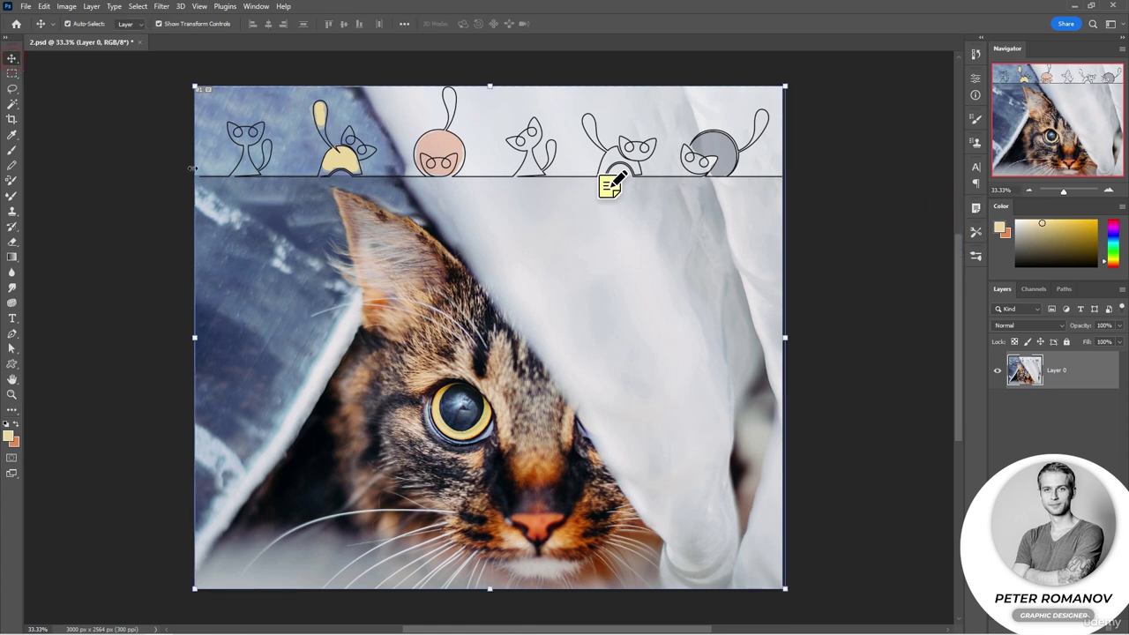
{"action": "double_click", "coordinate": [617, 196]}
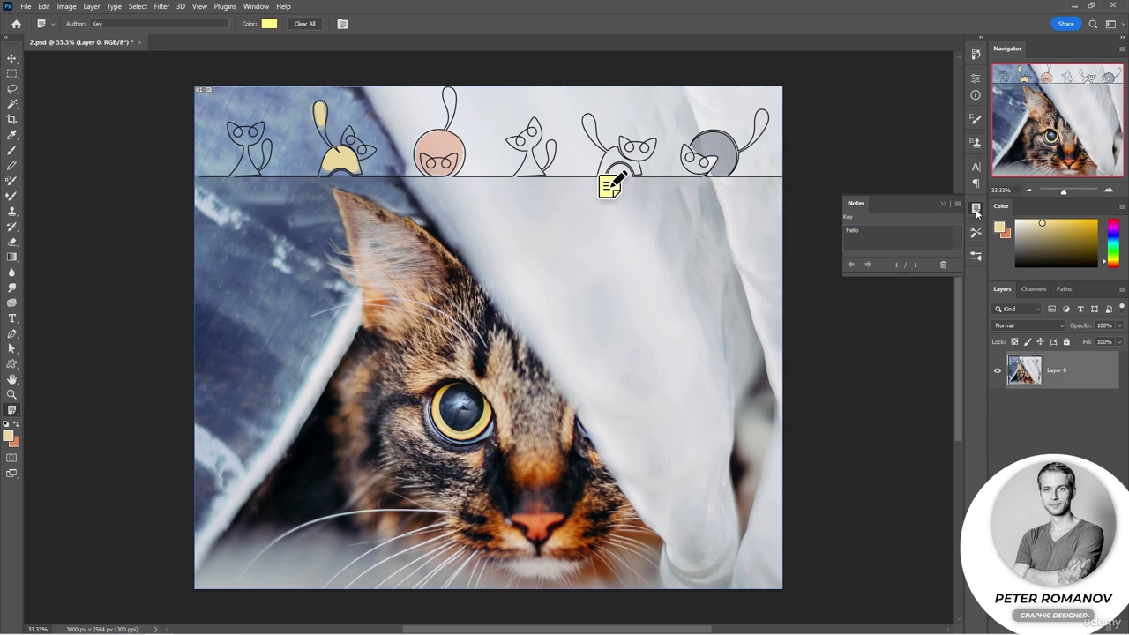
Add a second empty note to the image, then delete it
{"action": "right_click", "coordinate": [605, 190]}
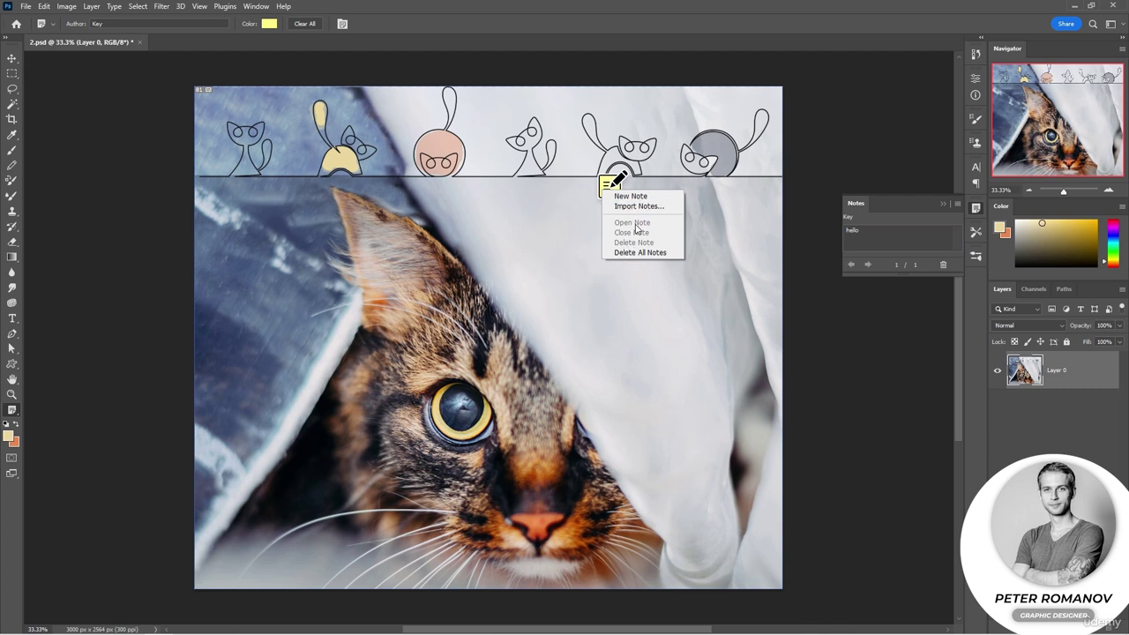
{"action": "right_click", "coordinate": [613, 181]}
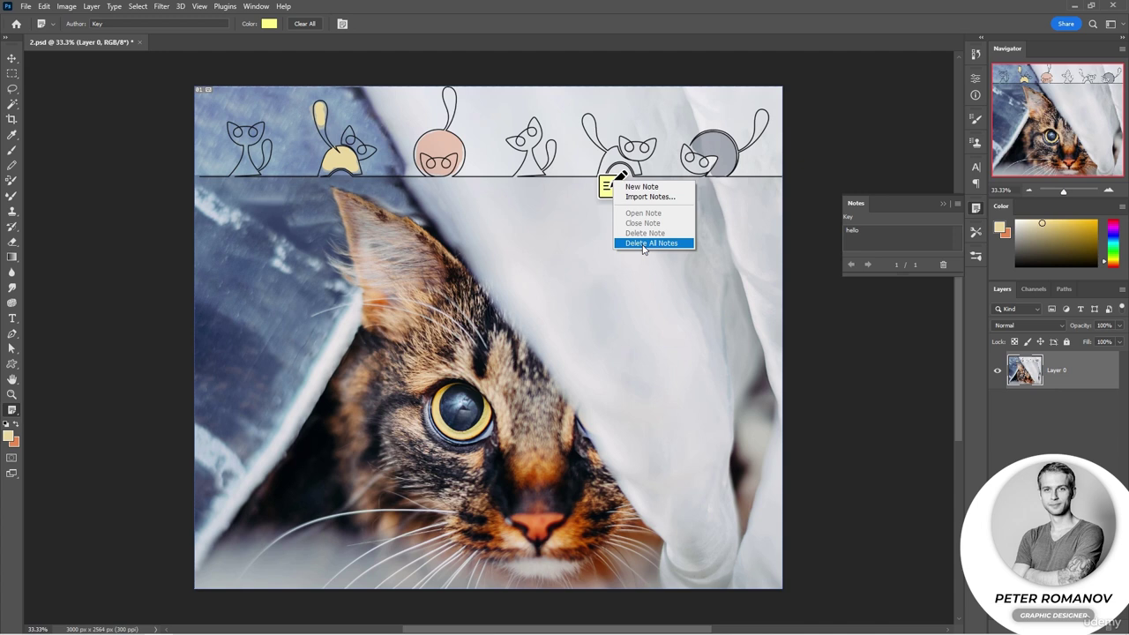
{"action": "left_click", "coordinate": [627, 298]}
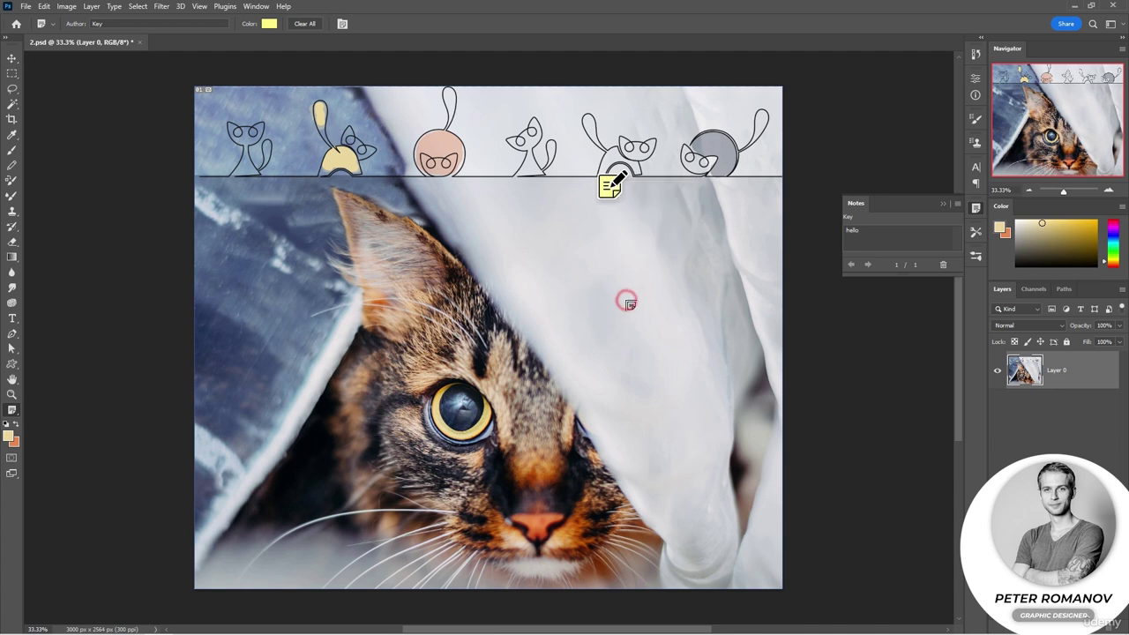
{"action": "right_click", "coordinate": [622, 293]}
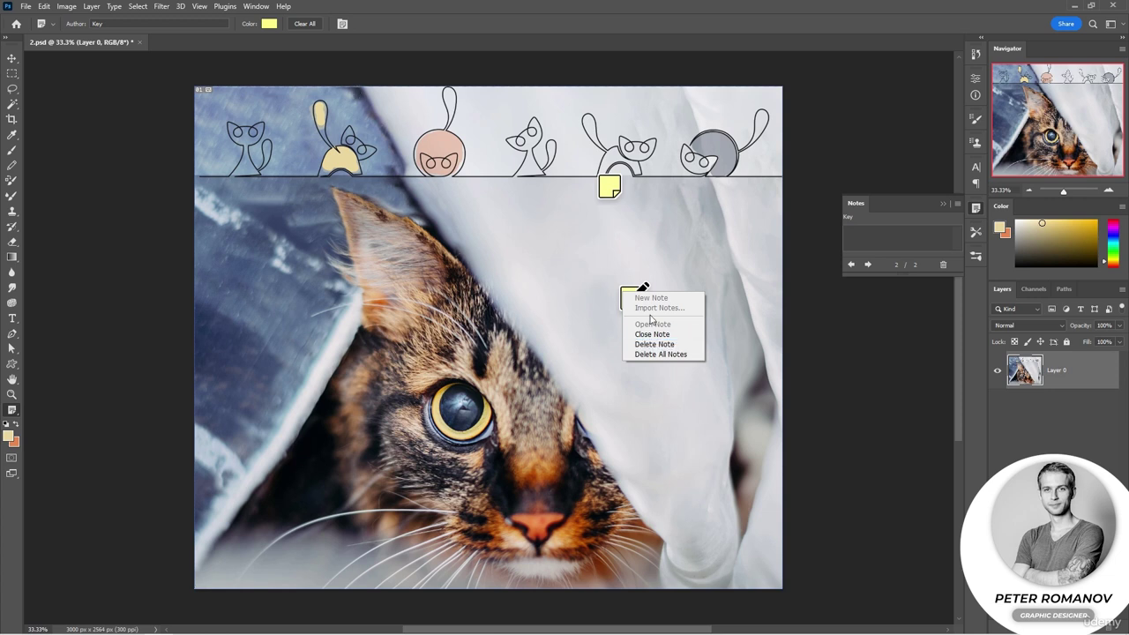
{"action": "left_click", "coordinate": [657, 344]}
{"action": "left_click", "coordinate": [528, 239]}
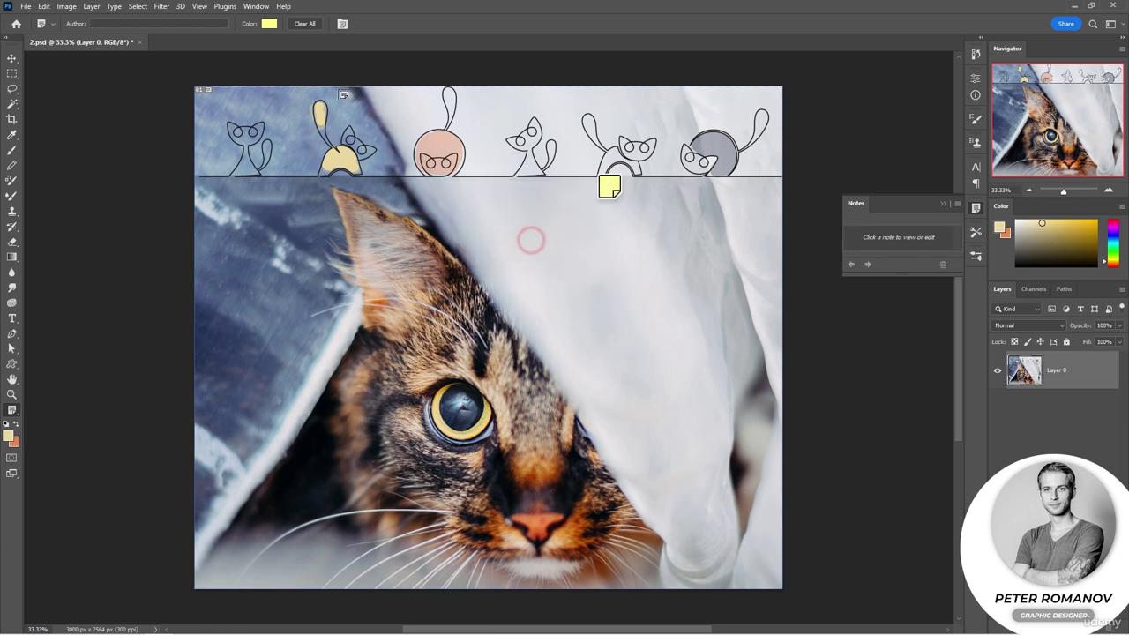
Clear all remaining notes from the image
{"action": "left_click", "coordinate": [305, 23]}
{"action": "left_click", "coordinate": [509, 239]}
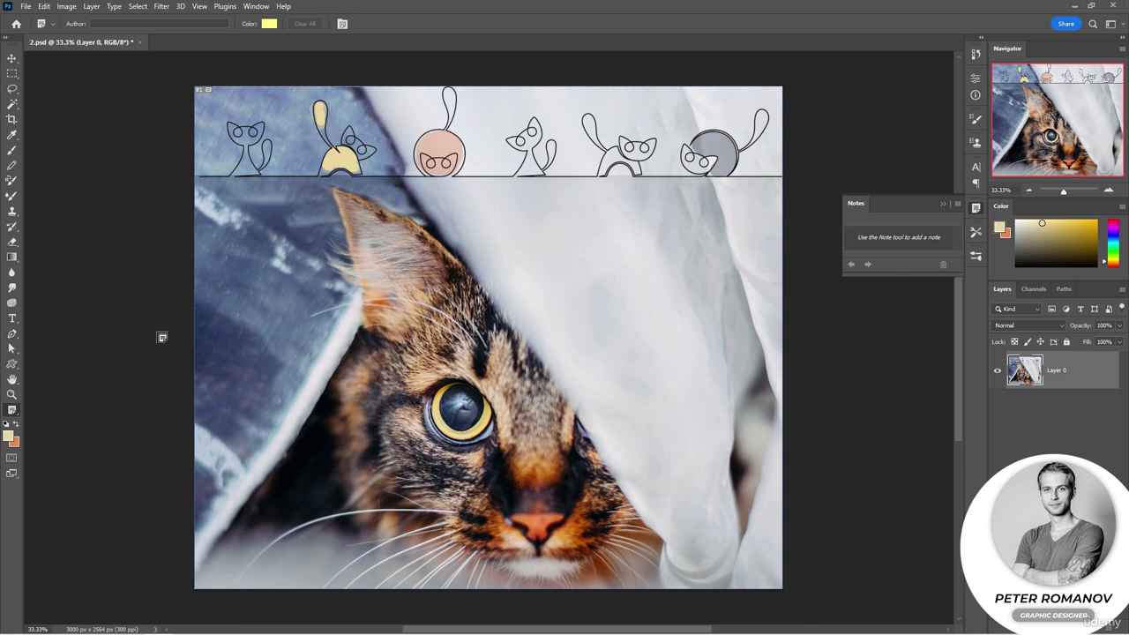
{"action": "left_click", "coordinate": [13, 414]}
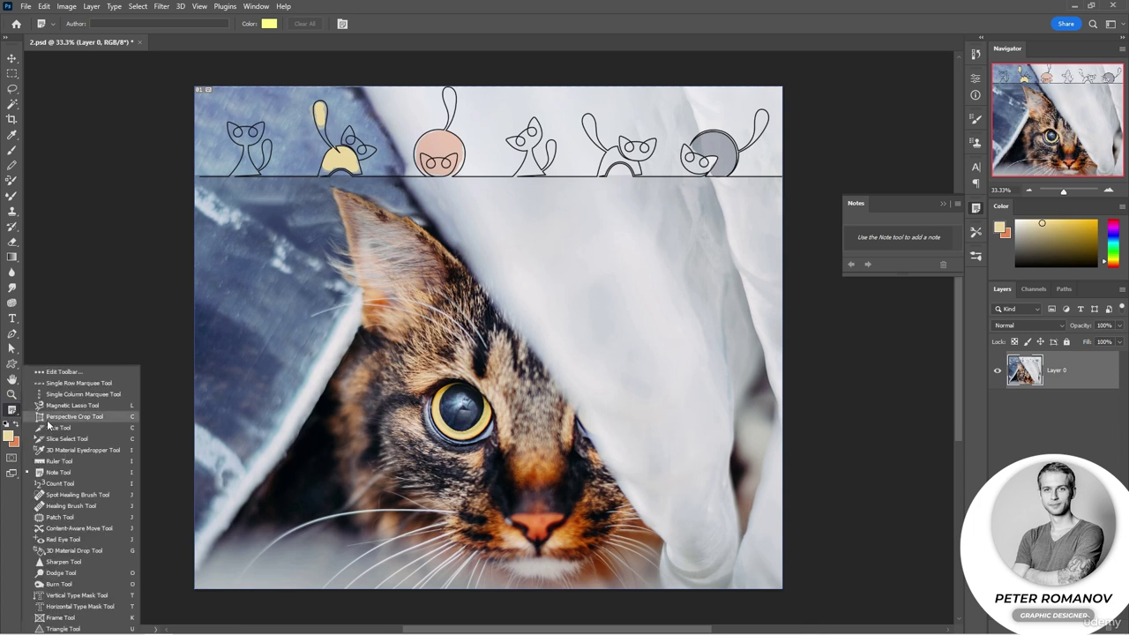
Number the first, yellow and pink cats 1 to 3 with Count Tool markers
{"action": "left_click", "coordinate": [78, 482]}
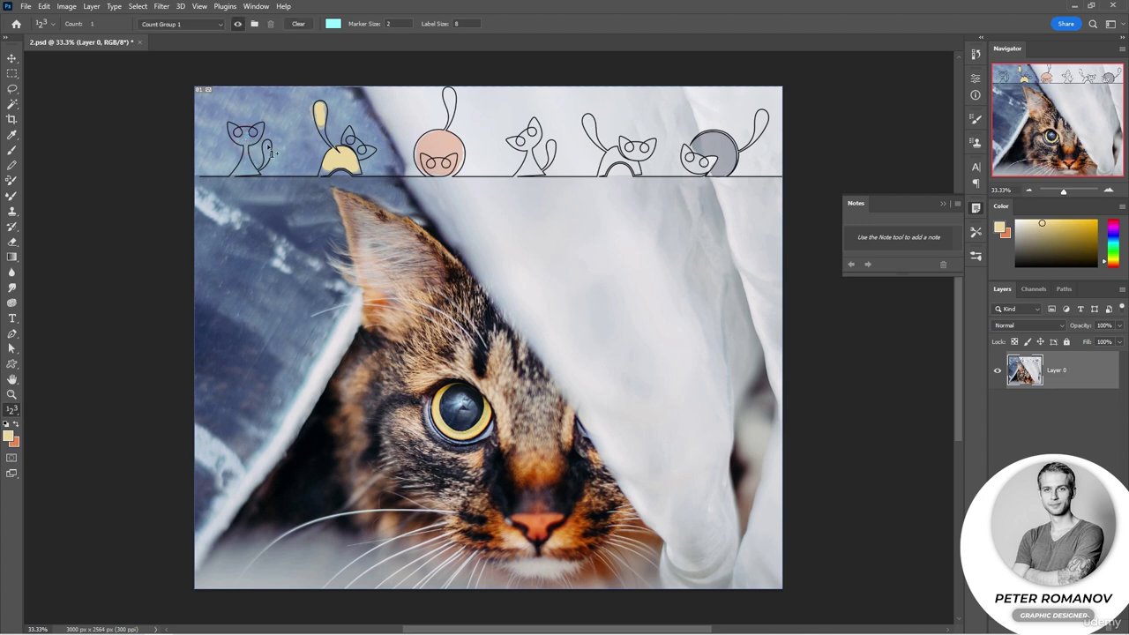
{"action": "double_click", "coordinate": [333, 169]}
{"action": "scroll", "coordinate": [334, 167], "scroll_direction": "up", "scroll_amount": 5}
{"action": "scroll", "coordinate": [333, 168], "scroll_direction": "up", "scroll_amount": 3}
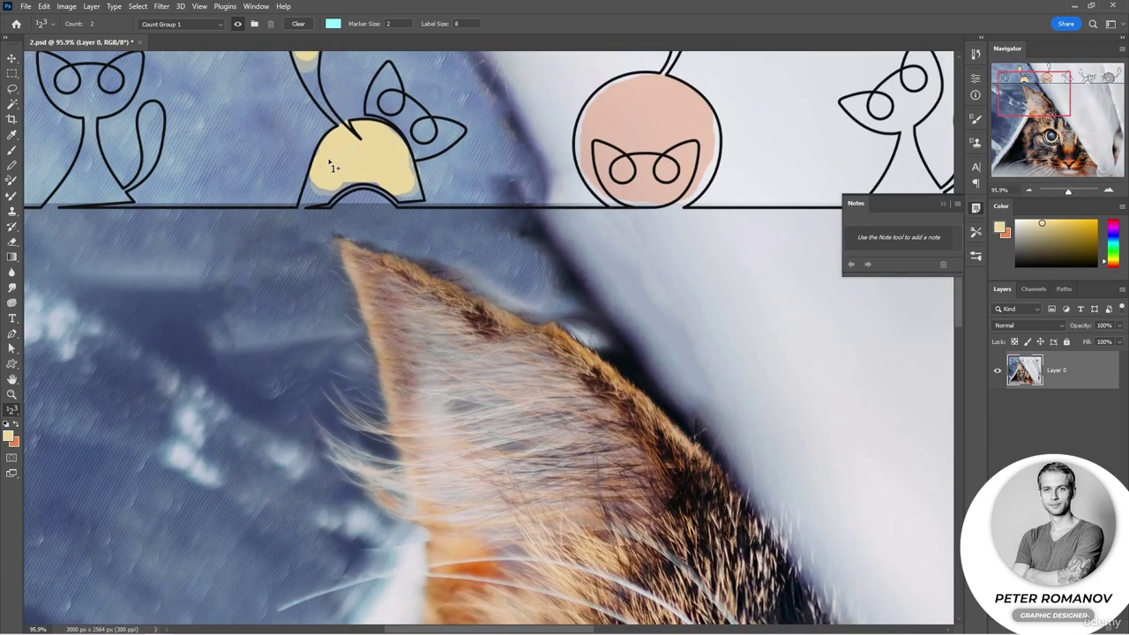
{"action": "left_click", "coordinate": [622, 114]}
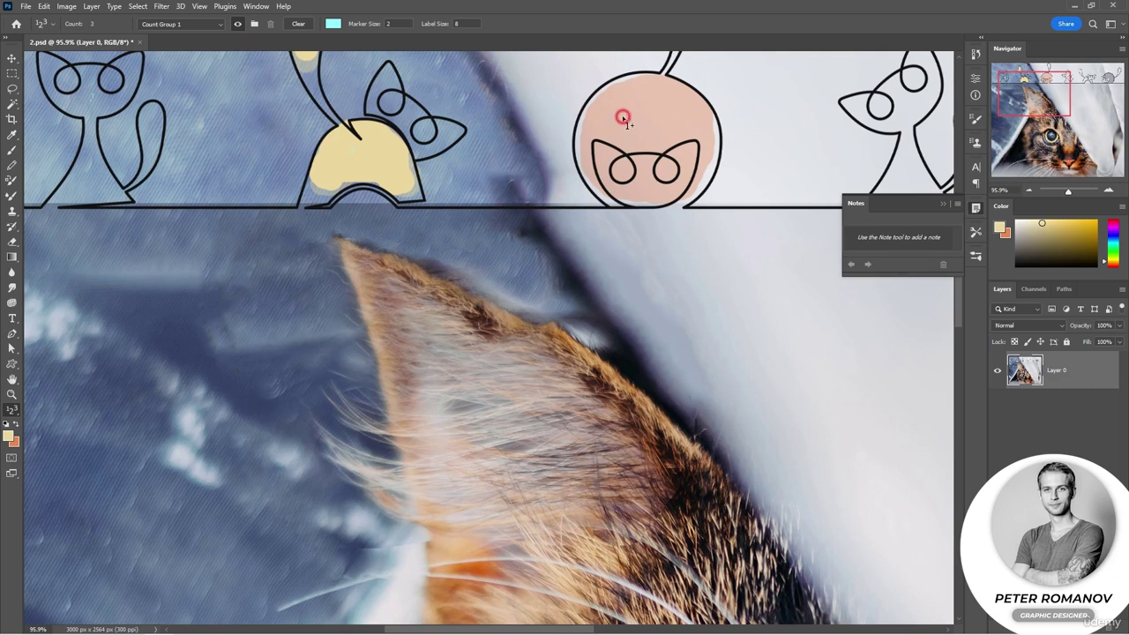
Set the count marker colour to dark teal 046a6c
{"action": "left_click", "coordinate": [332, 23]}
{"action": "type", "text": "046a6c"}
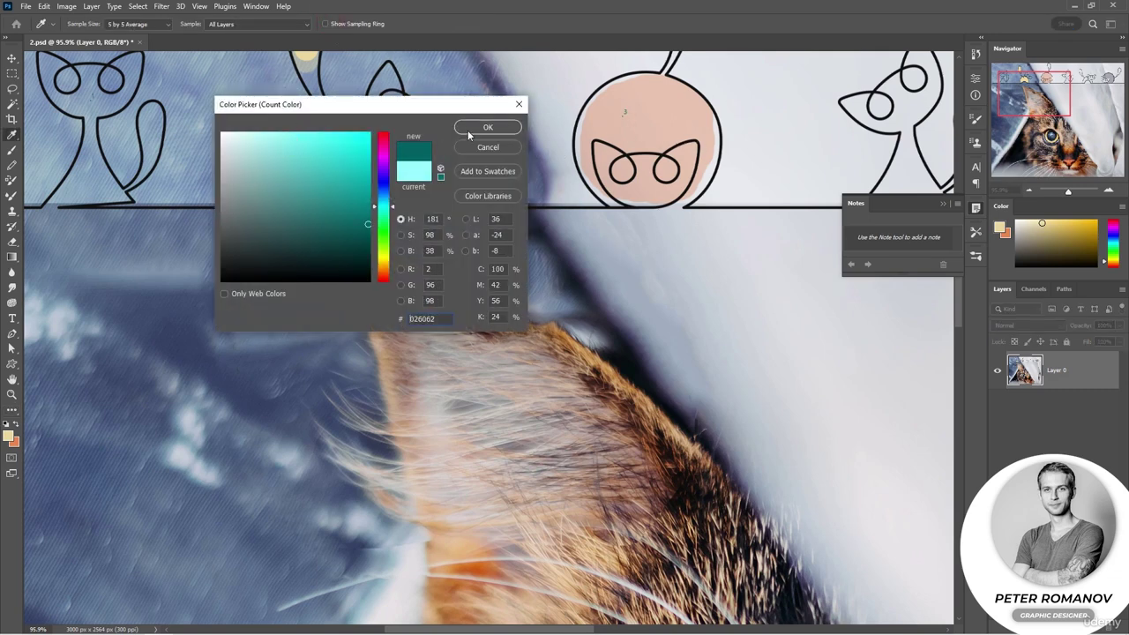
{"action": "left_click", "coordinate": [487, 126]}
Add count markers 4, 5 and 6 on the fourth, fifth and grey cats
{"action": "scroll", "coordinate": [696, 182], "scroll_direction": "down", "scroll_amount": 4}
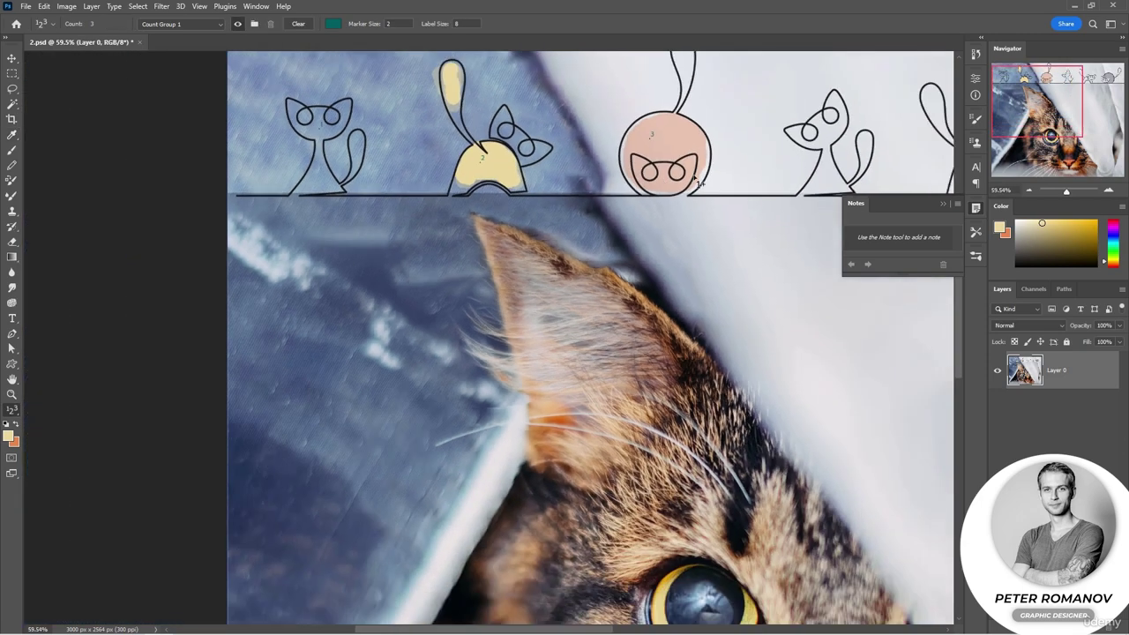
{"action": "left_click", "coordinate": [793, 179]}
{"action": "left_click_drag", "start_coordinate": [754, 179], "coordinate": [478, 179]}
{"action": "left_click", "coordinate": [648, 165]}
{"action": "left_click", "coordinate": [789, 143]}
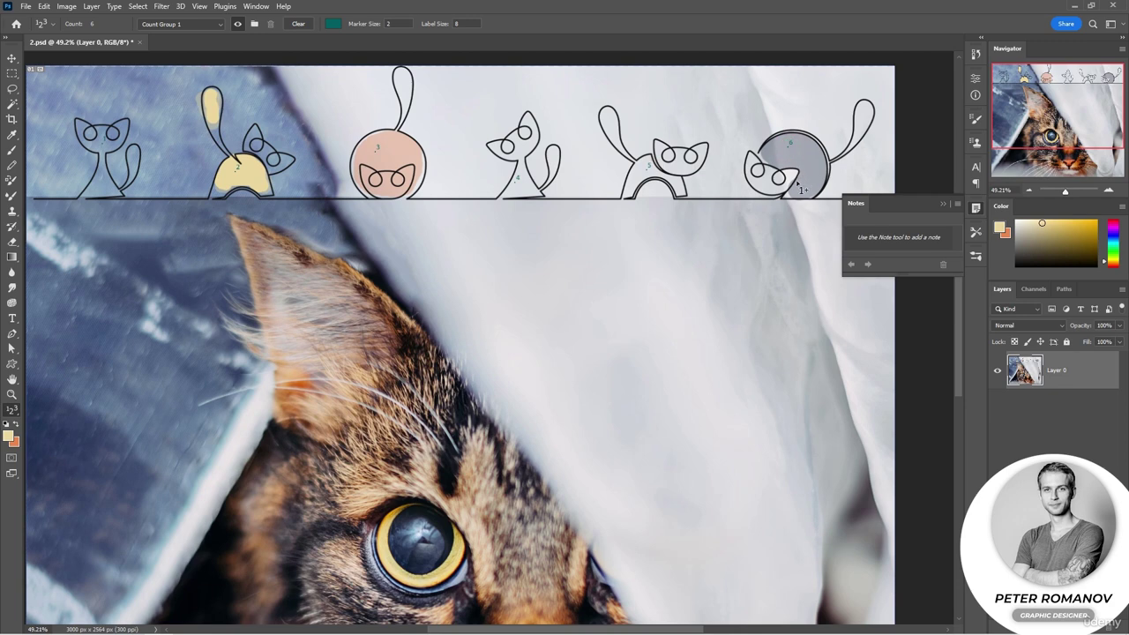
Clear all count markers, resetting the count to 0
{"action": "scroll", "coordinate": [629, 200], "scroll_direction": "down", "scroll_amount": 1}
{"action": "scroll", "coordinate": [629, 200], "scroll_direction": "down", "scroll_amount": 2}
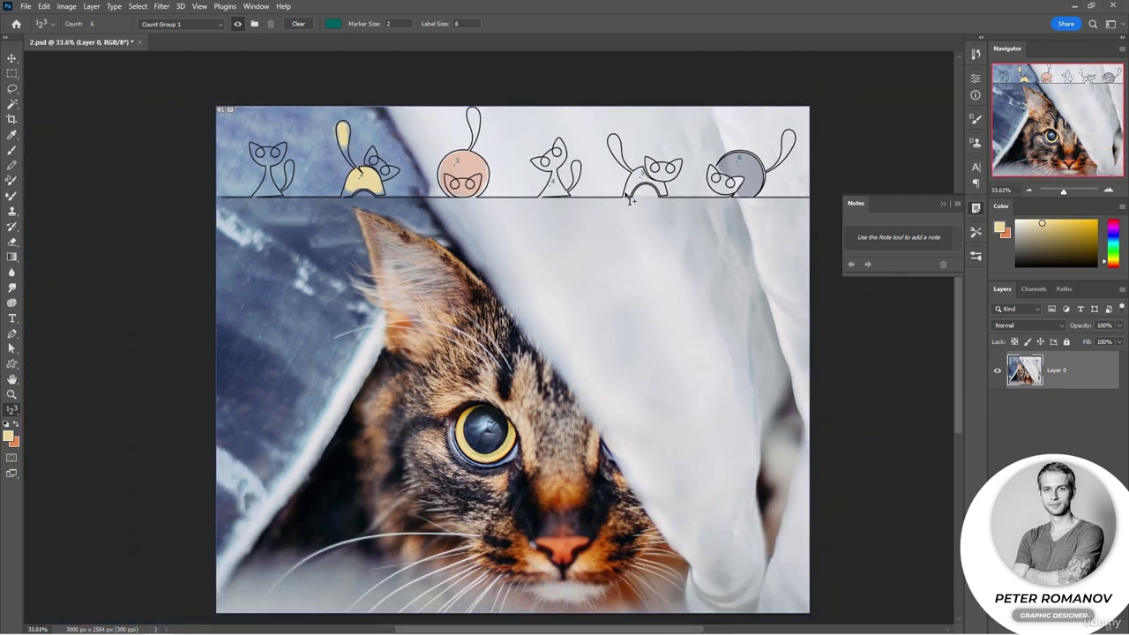
{"action": "left_click_drag", "start_coordinate": [642, 201], "coordinate": [615, 201]}
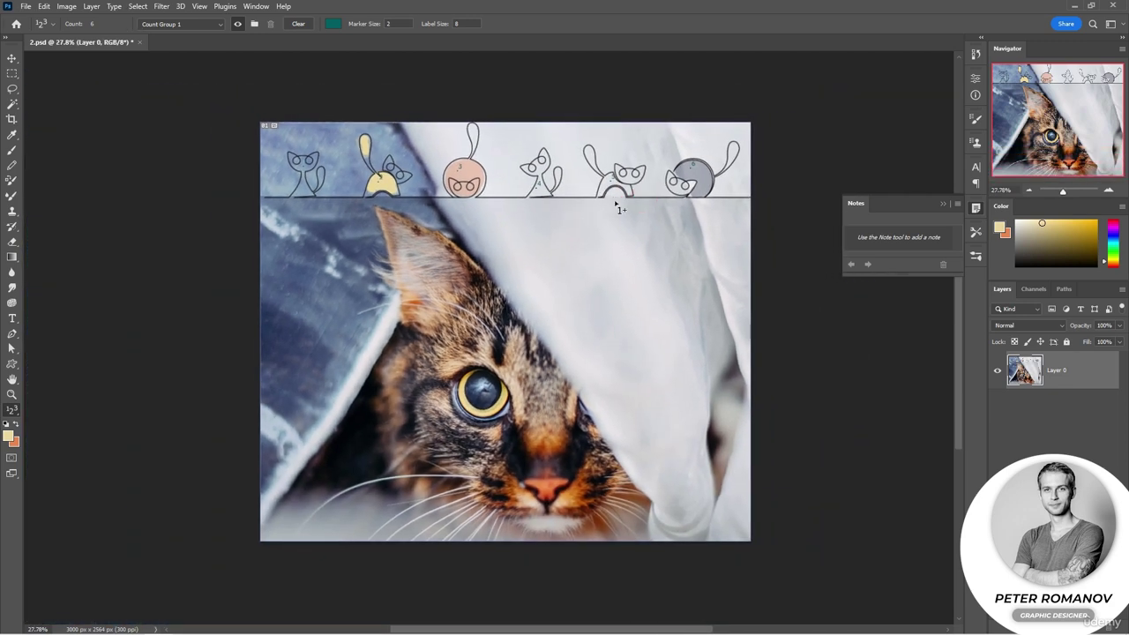
{"action": "left_click", "coordinate": [298, 23]}
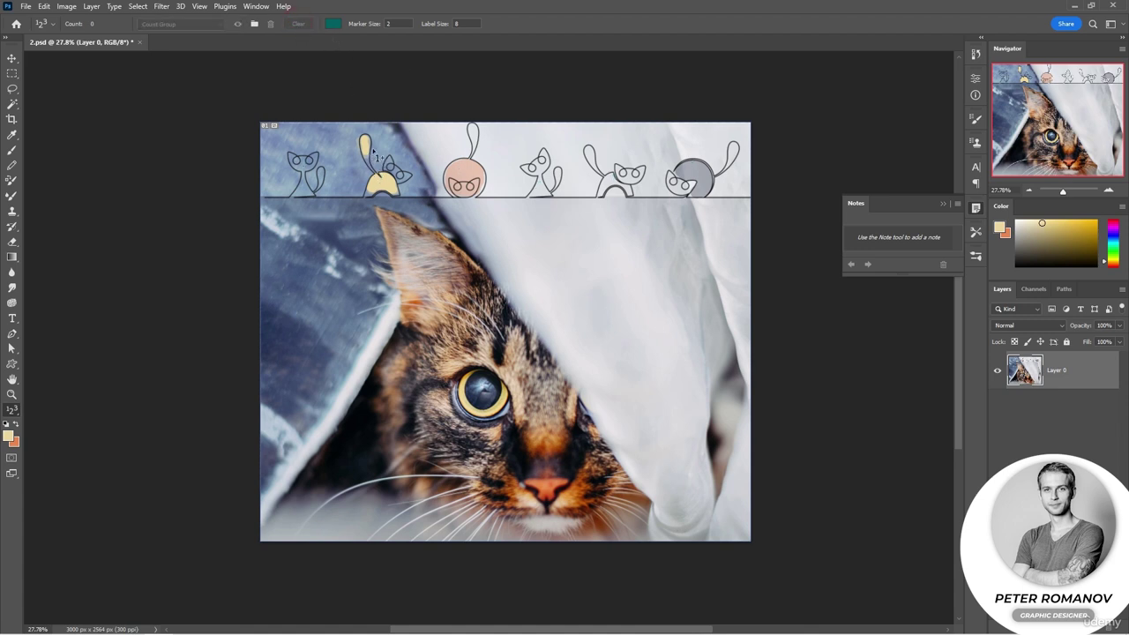